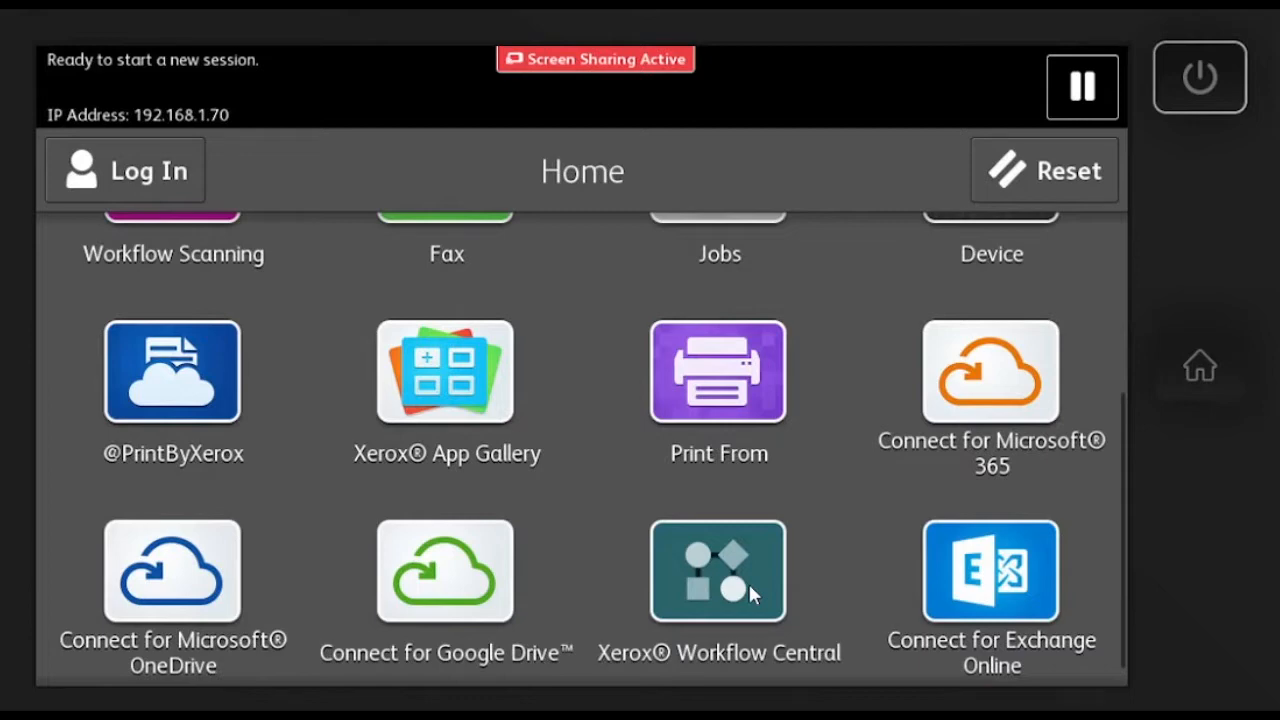
# Log in to Xerox Workflow Central on the device with the account email and password.
pyautogui.click(750, 585)
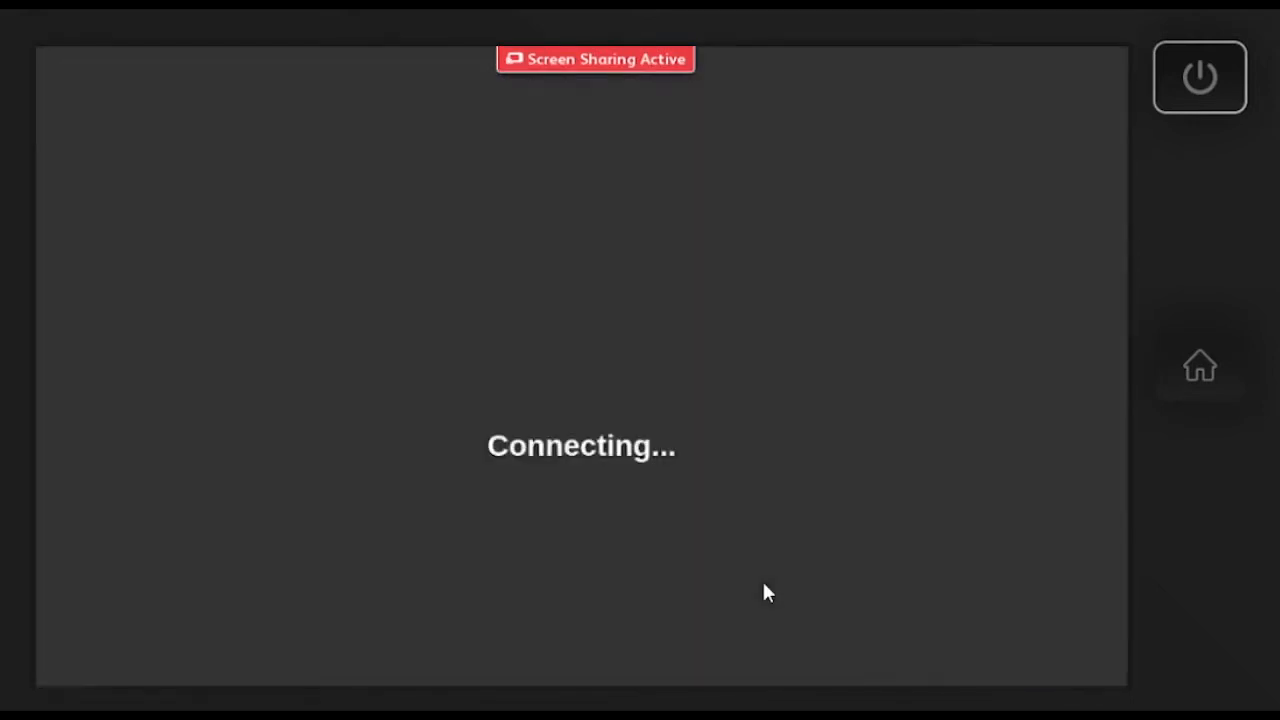
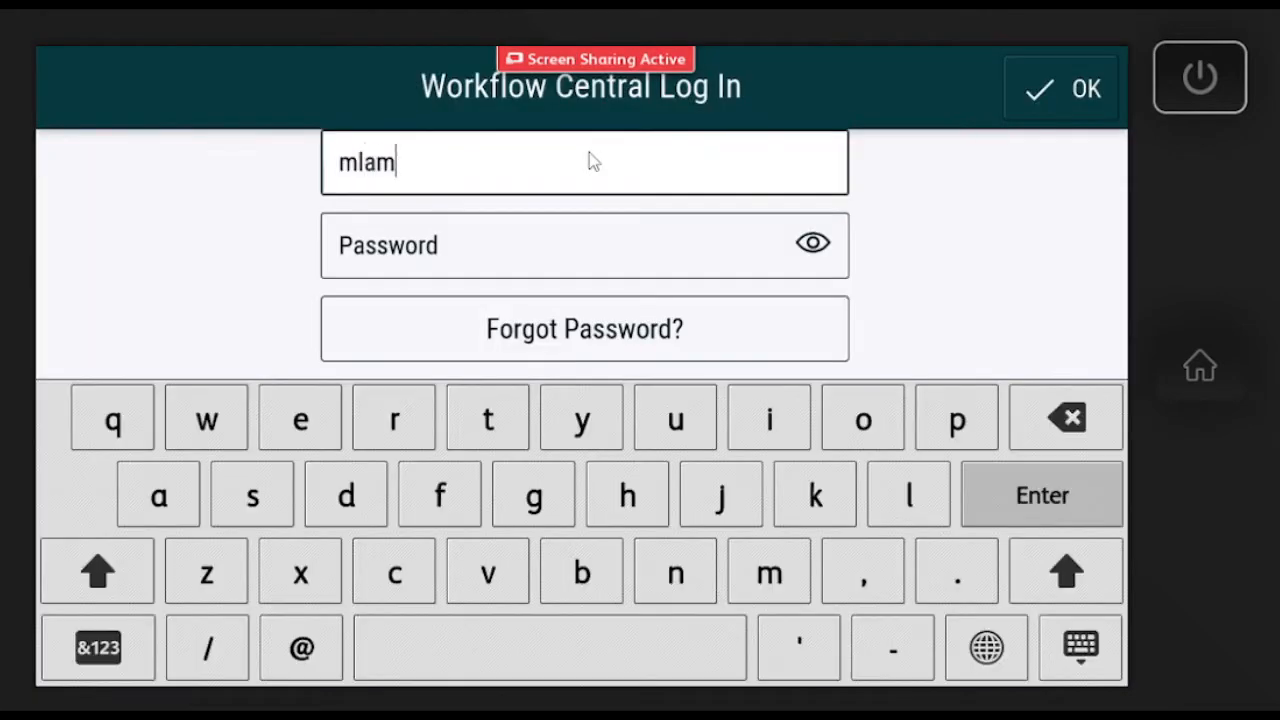
pyautogui.press('Tab')
pyautogui.write('*********')
pyautogui.press('Return')
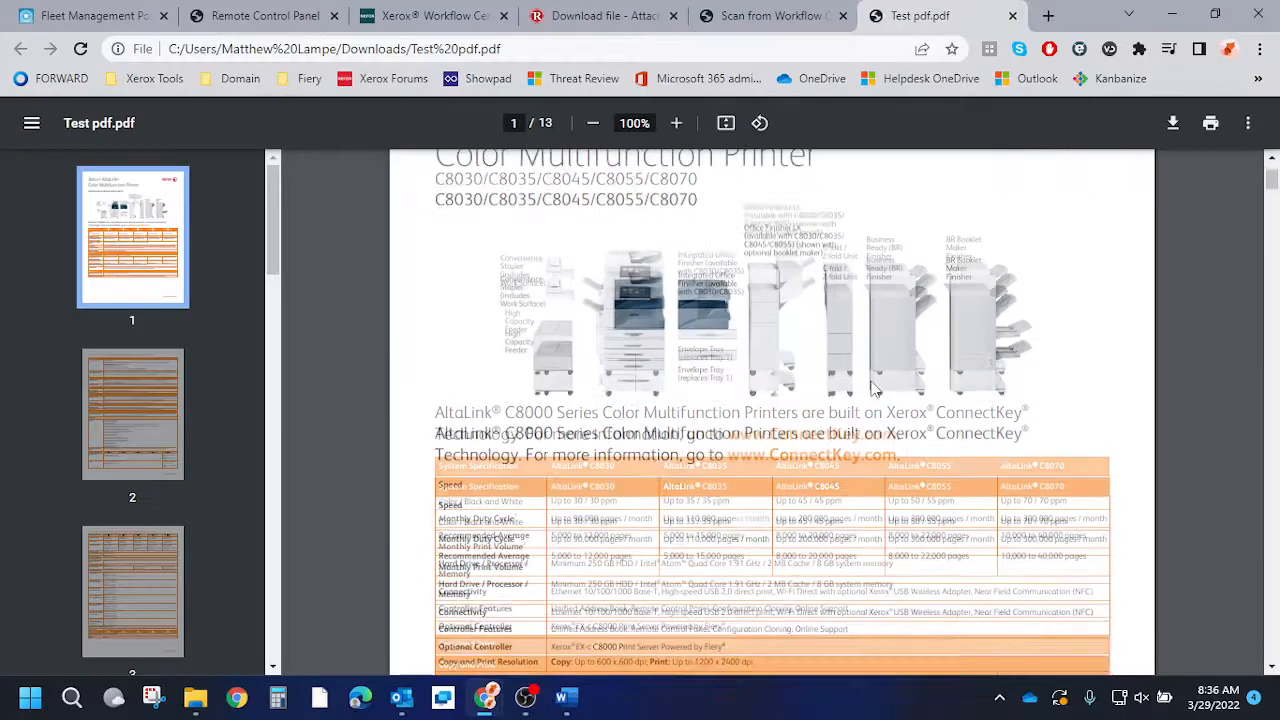
pyautogui.scroll(-3, 883, 390)
pyautogui.scroll(1, 883, 390)
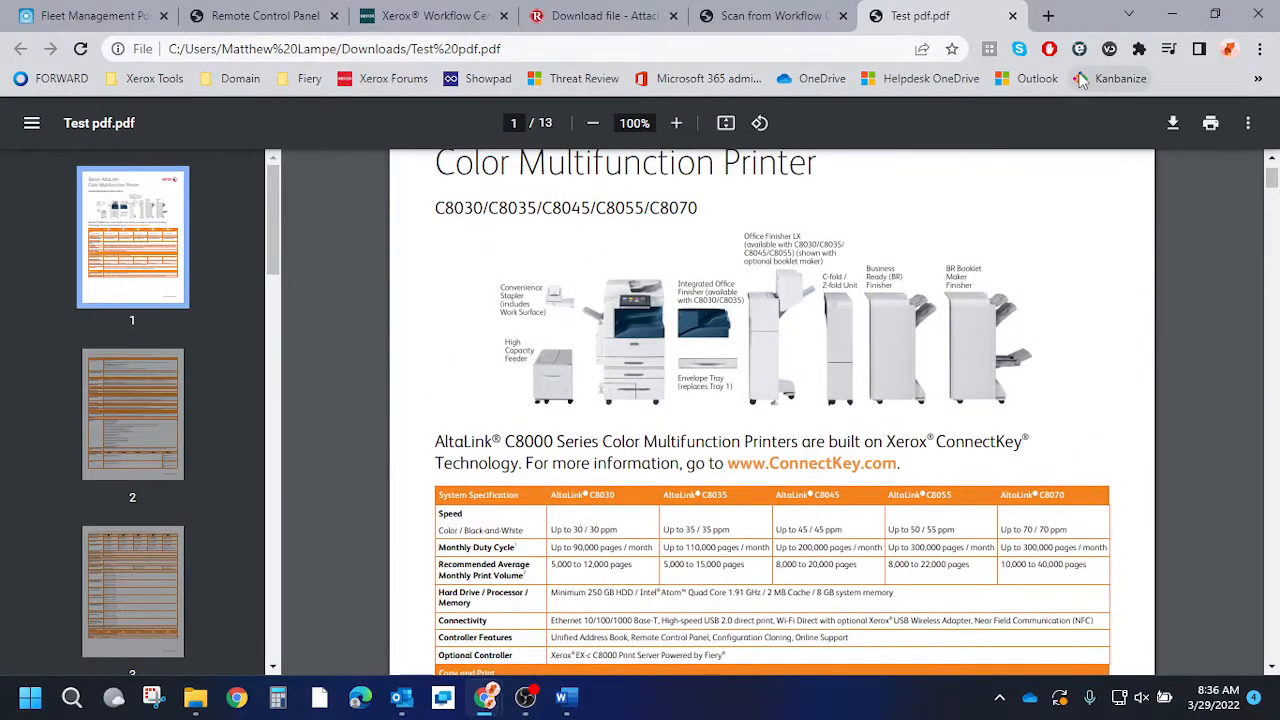
pyautogui.scroll(1, 855, 255)
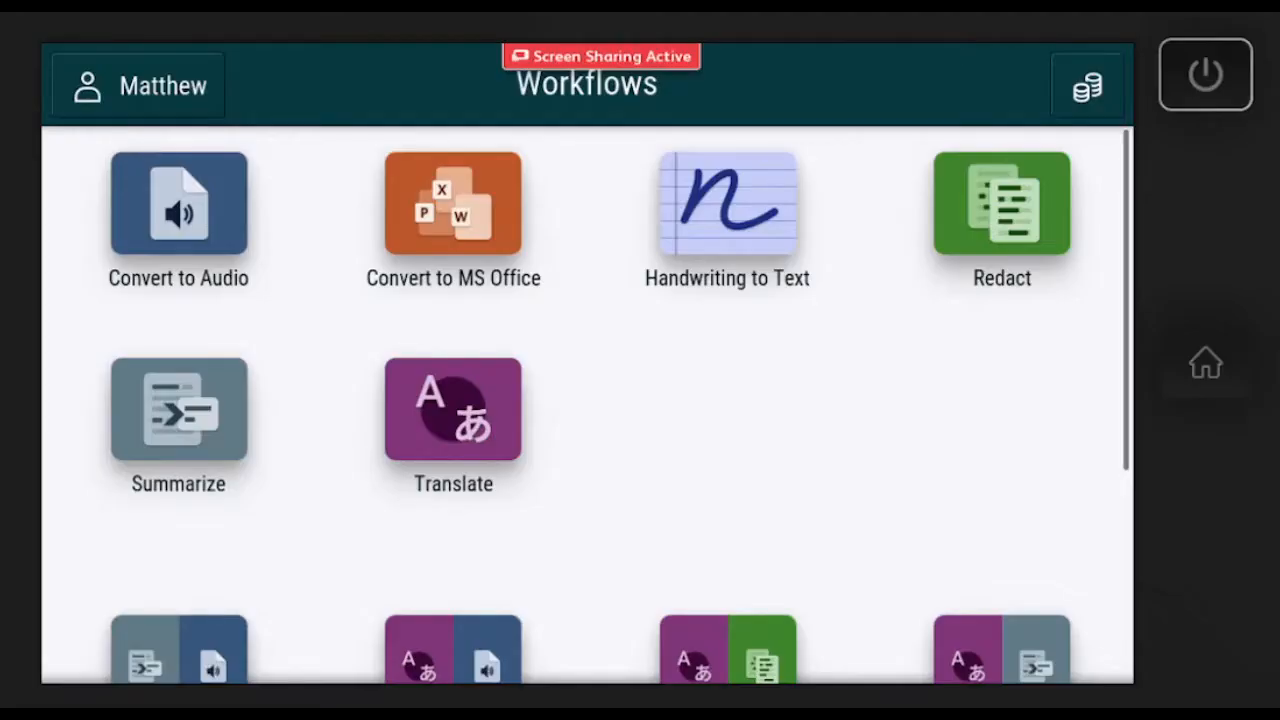
# Start the Redact workflow and move past Input Settings to Redact Settings.
pyautogui.click(1055, 245)
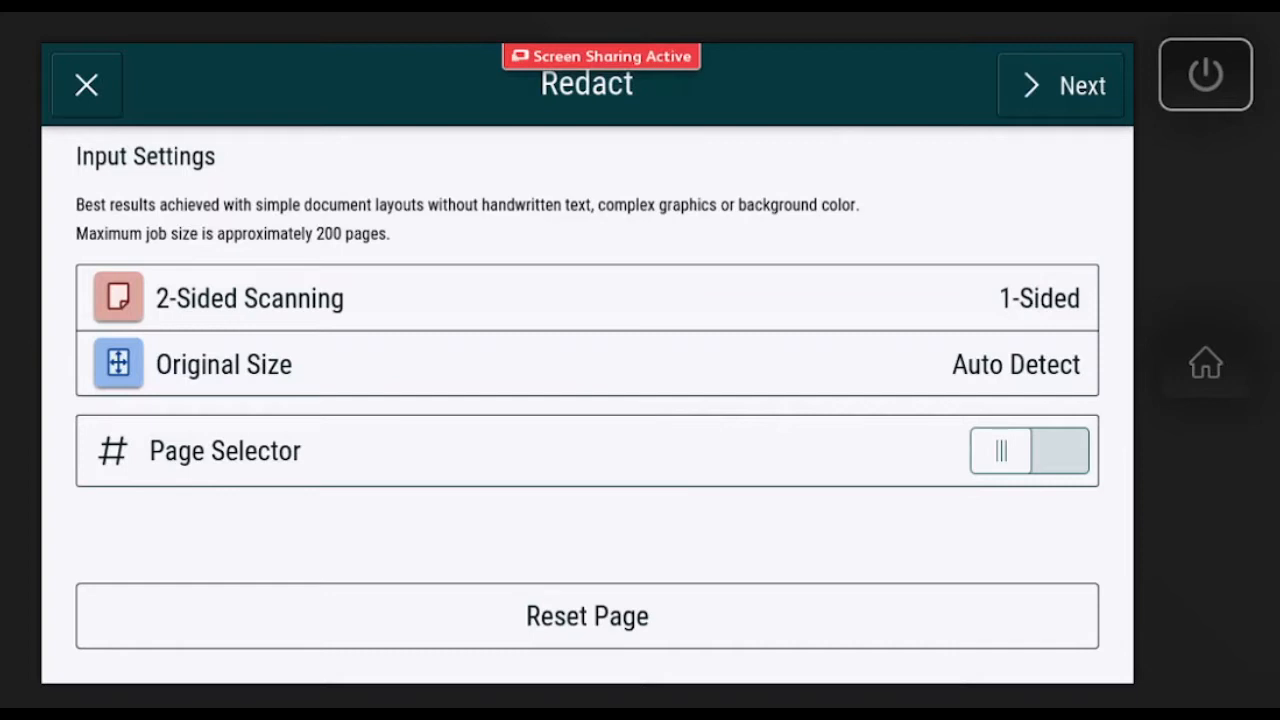
pyautogui.click(1062, 86)
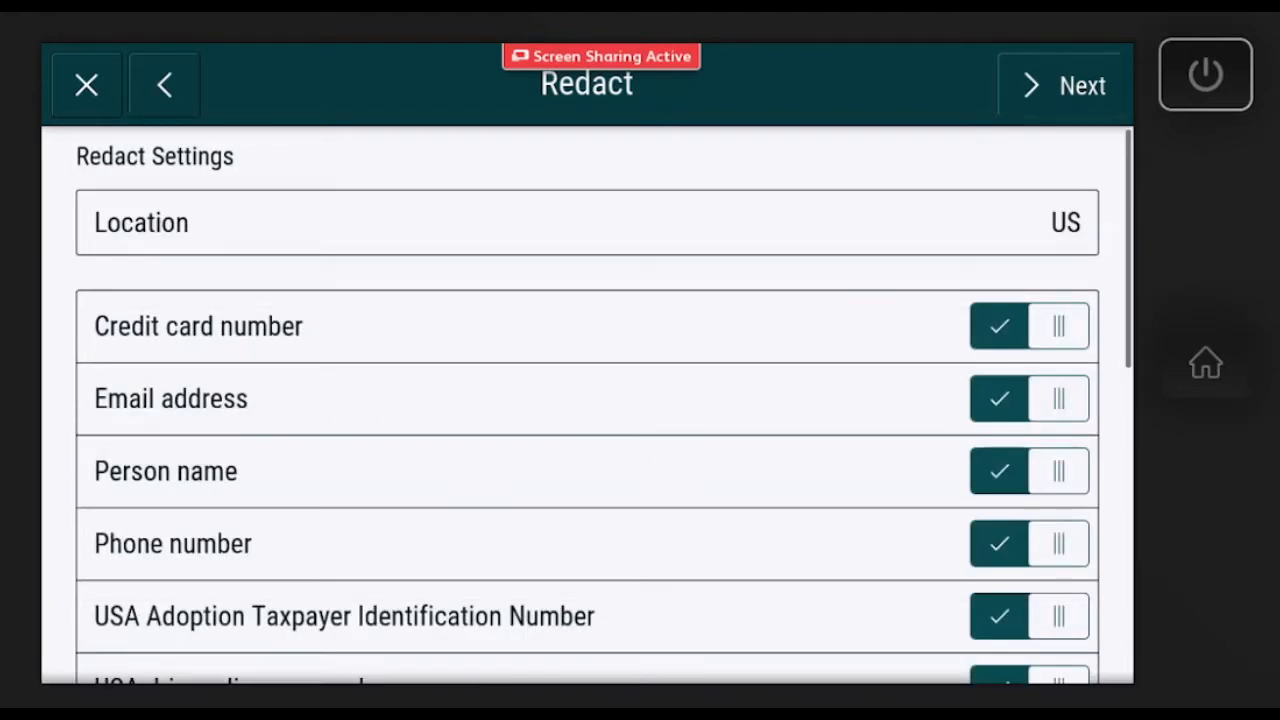
# Scroll down Redact Settings and open the Standard Redaction Items list.
pyautogui.scroll(-1, 587, 405)
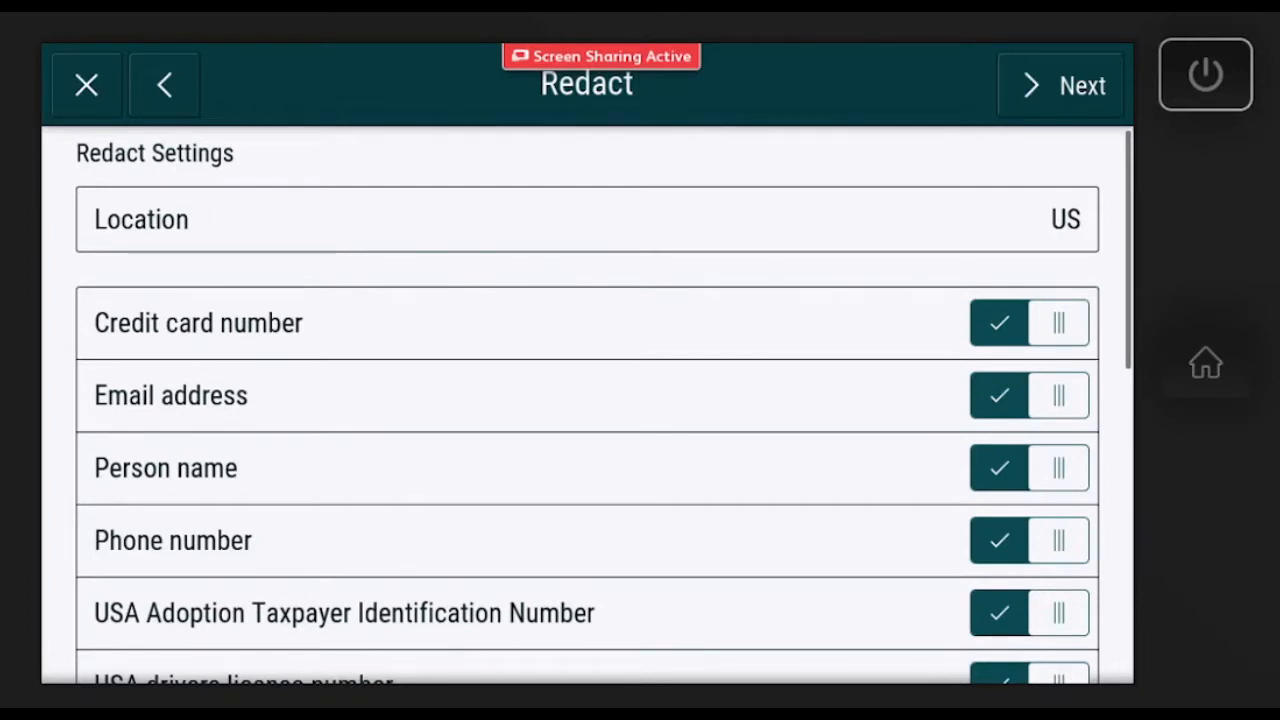
pyautogui.scroll(-5, 587, 405)
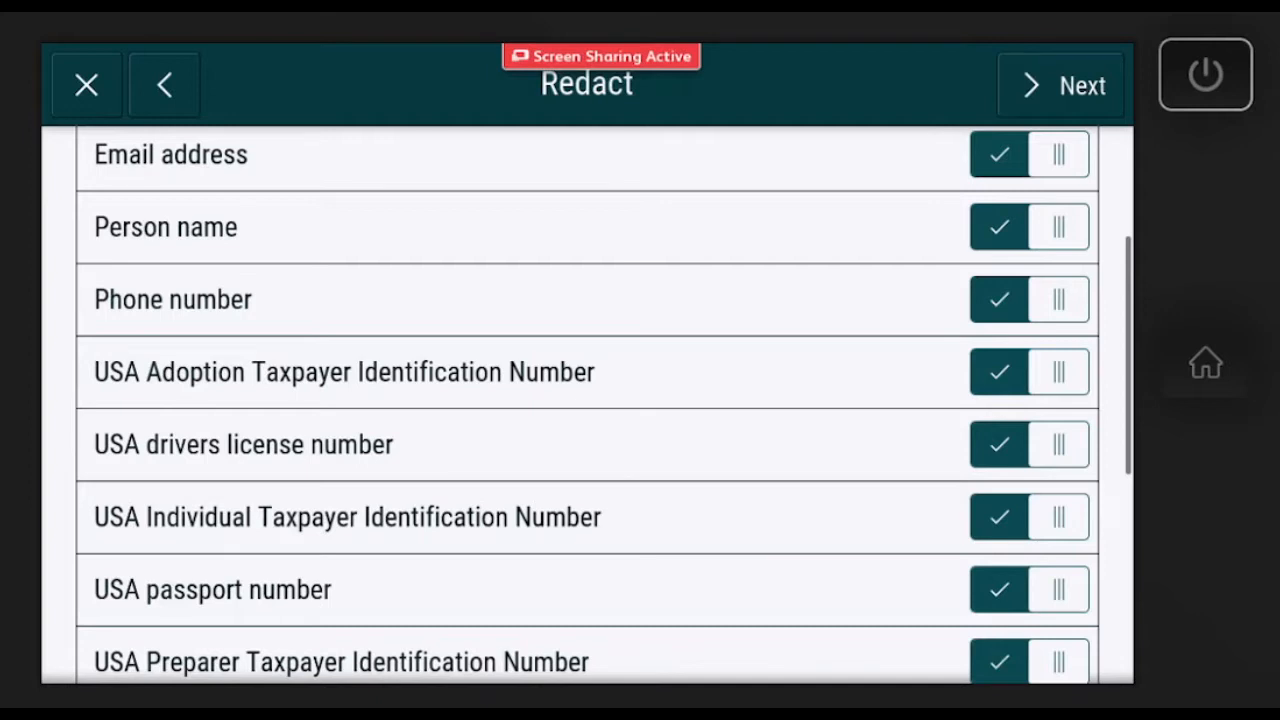
pyautogui.scroll(-10, 587, 405)
pyautogui.click(437, 430)
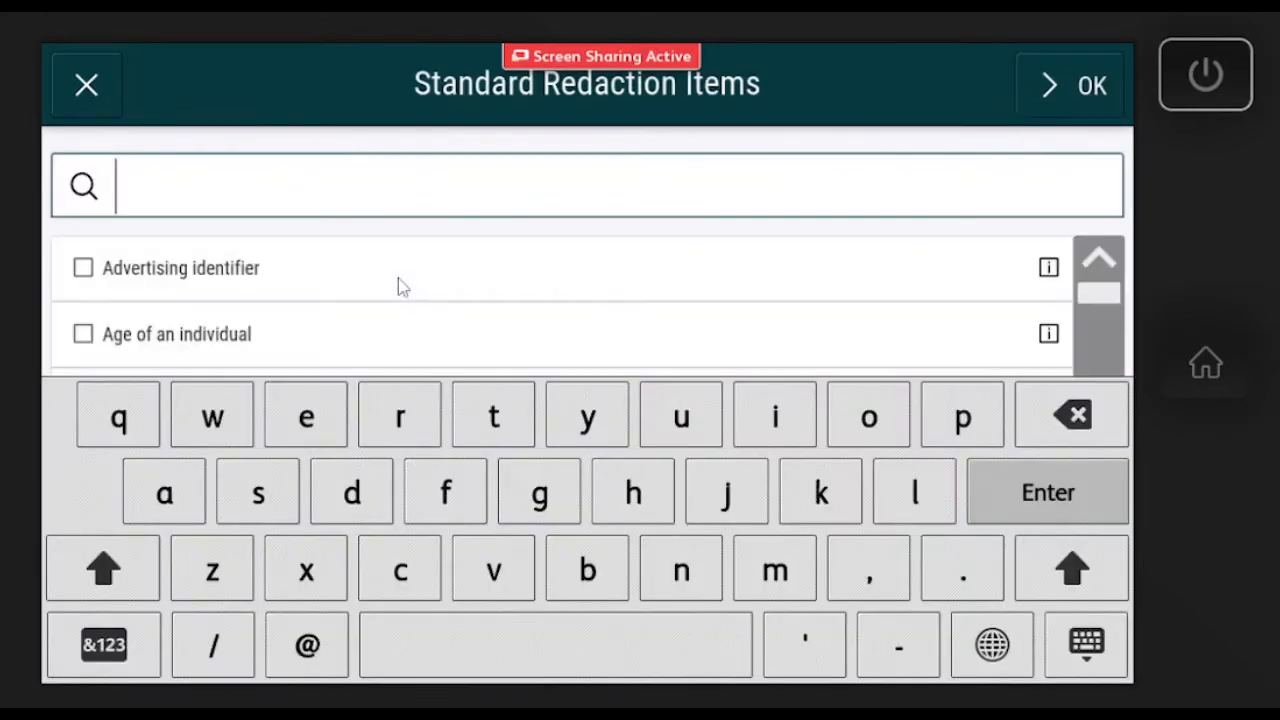
# Browse the Standard Redaction Items, hide the keyboard and return to Redact settings.
pyautogui.scroll(-3, 476, 330)
pyautogui.scroll(-3, 1100, 320)
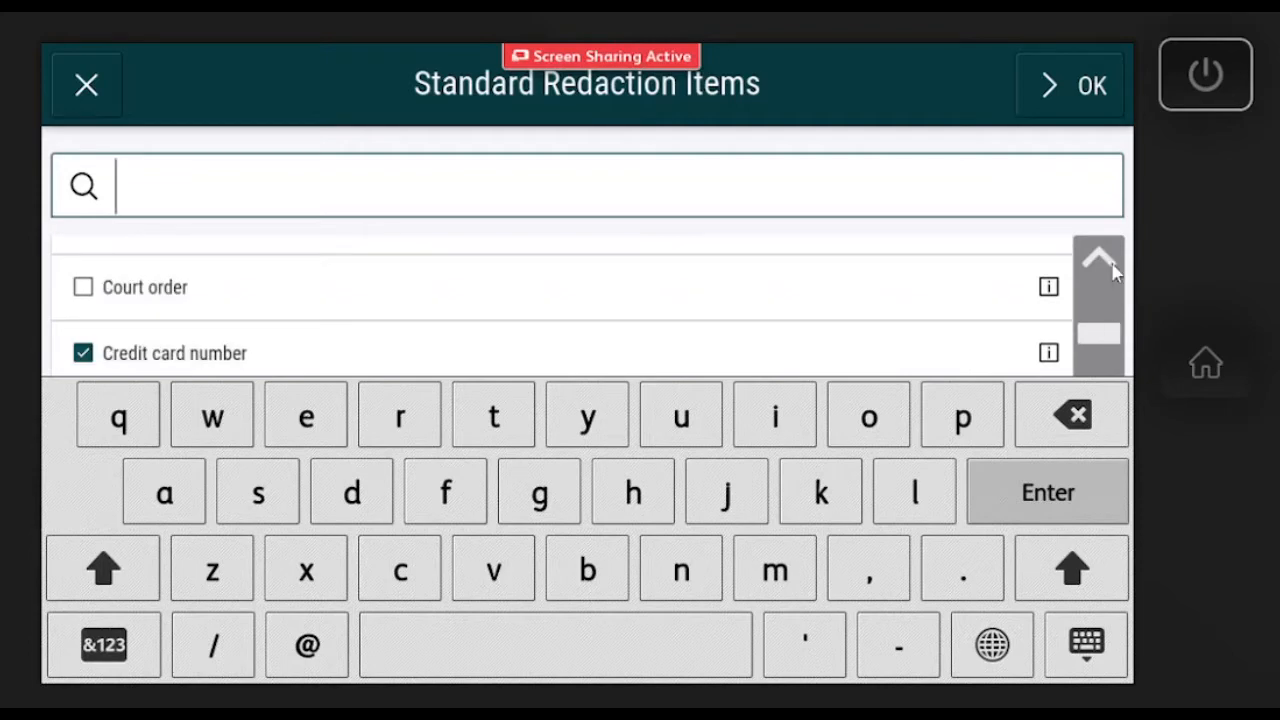
pyautogui.click(1115, 272)
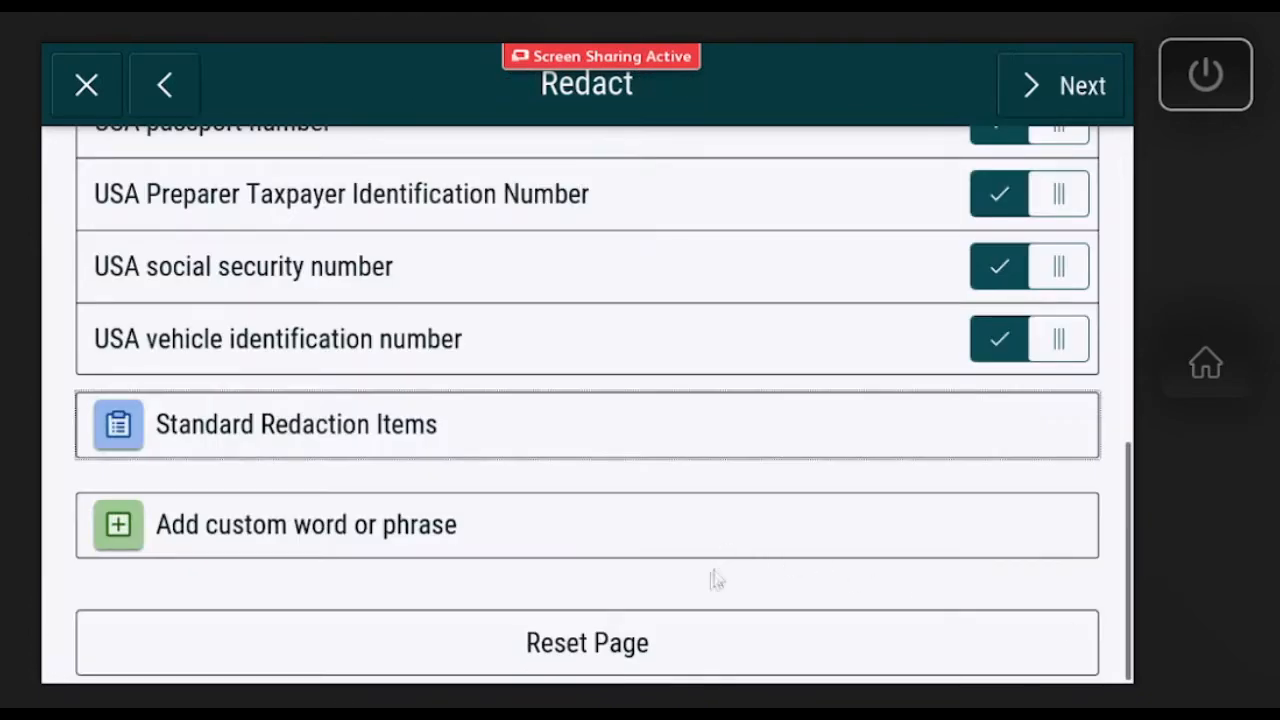
# Add 'Altalink' as a custom redaction phrase and turn off USA Preparer Taxpayer Identification Number redaction.
pyautogui.click(480, 540)
pyautogui.write('Altalink')
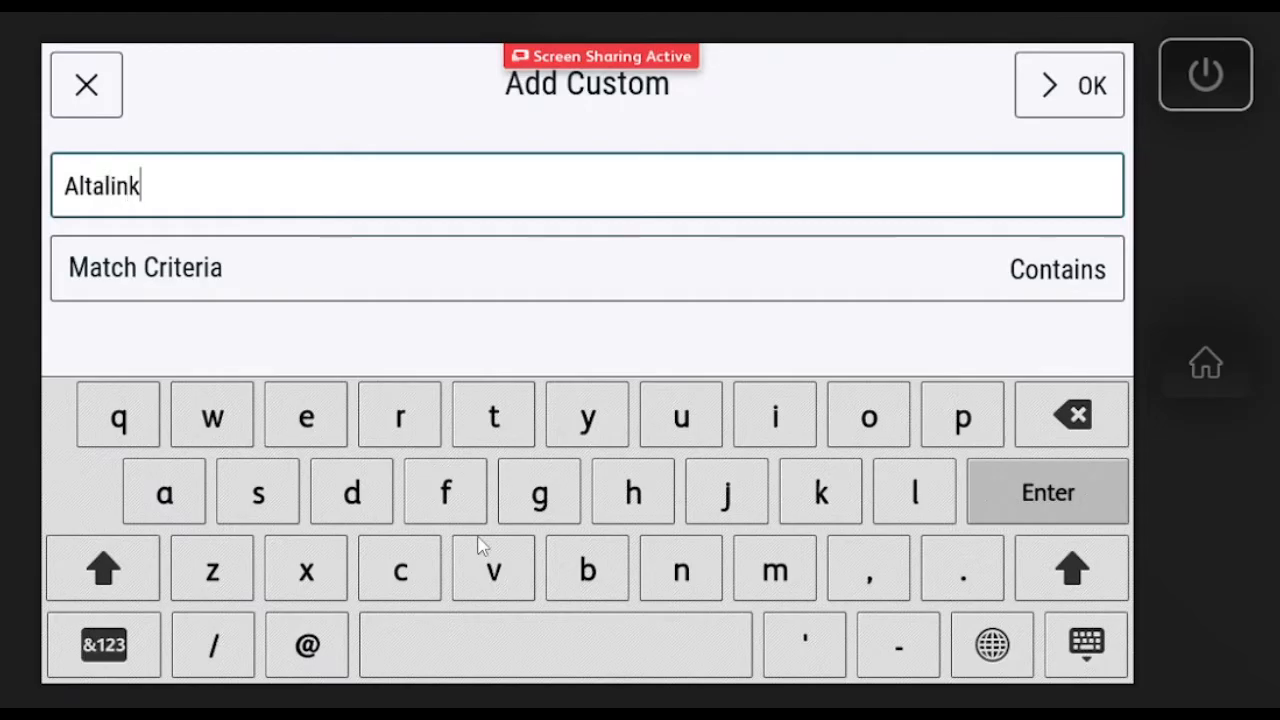
pyautogui.click(1068, 110)
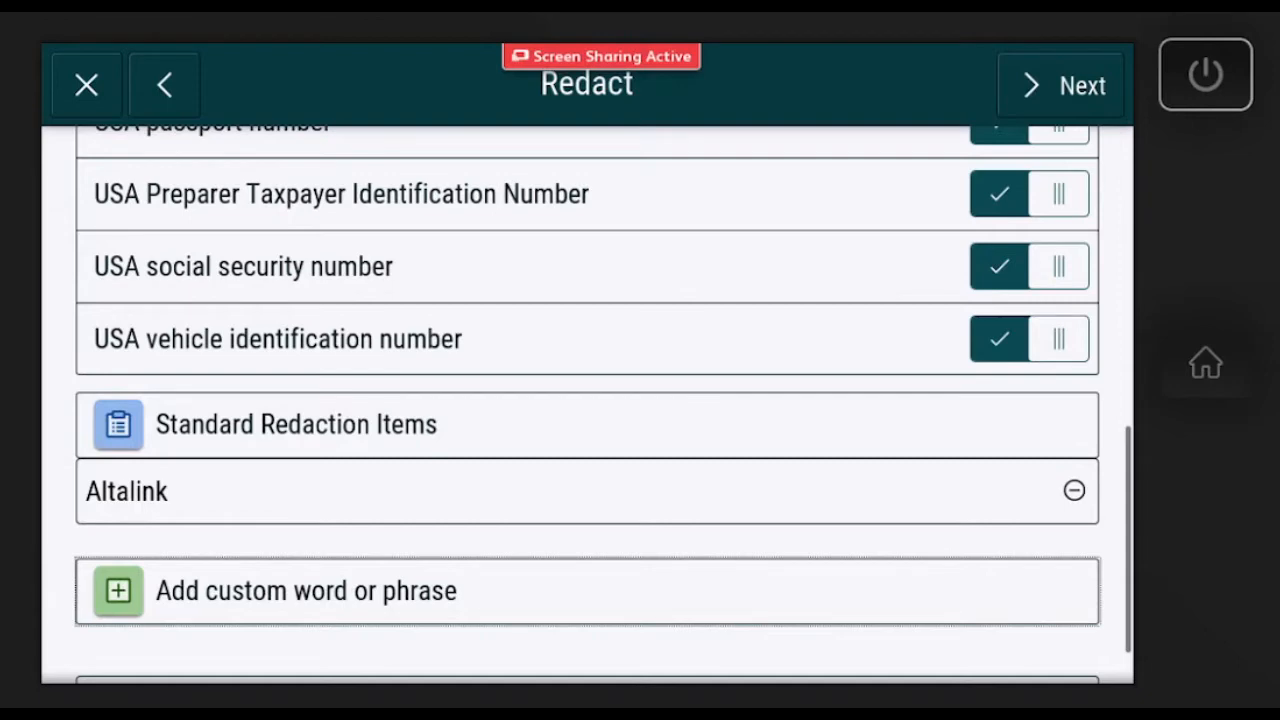
pyautogui.click(1030, 194)
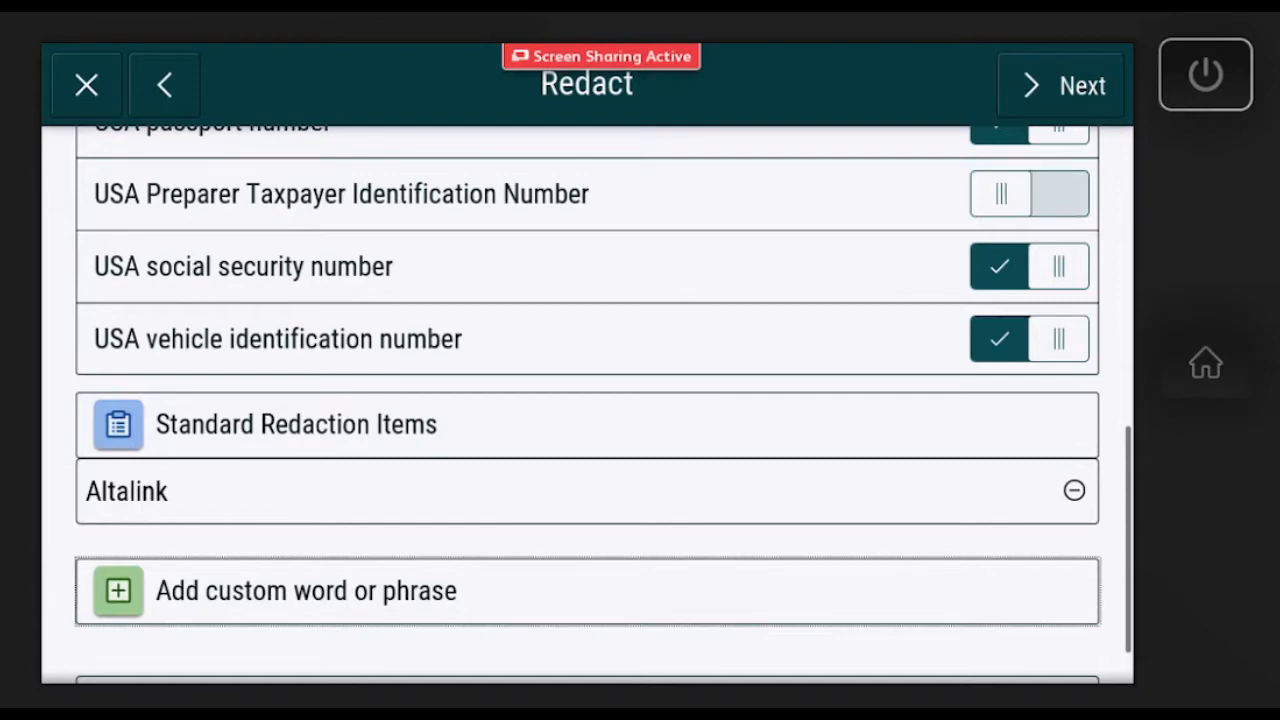
pyautogui.click(1062, 85)
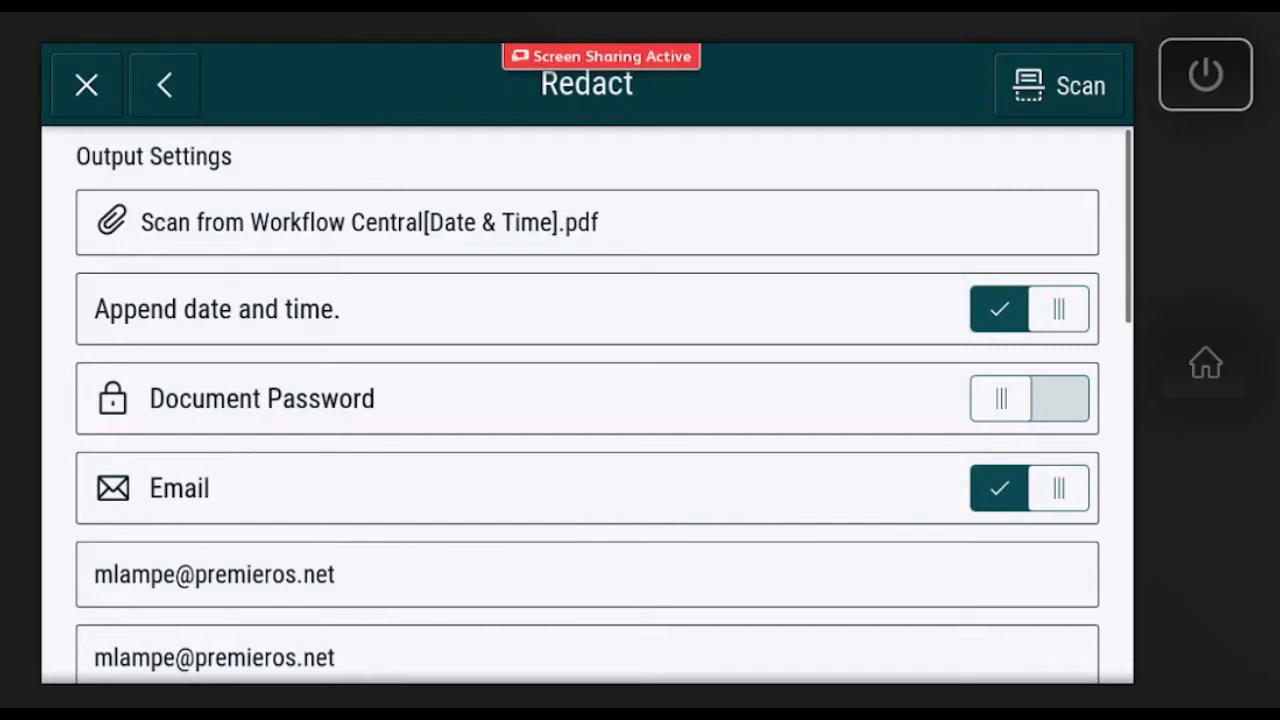
pyautogui.scroll(-5, 587, 400)
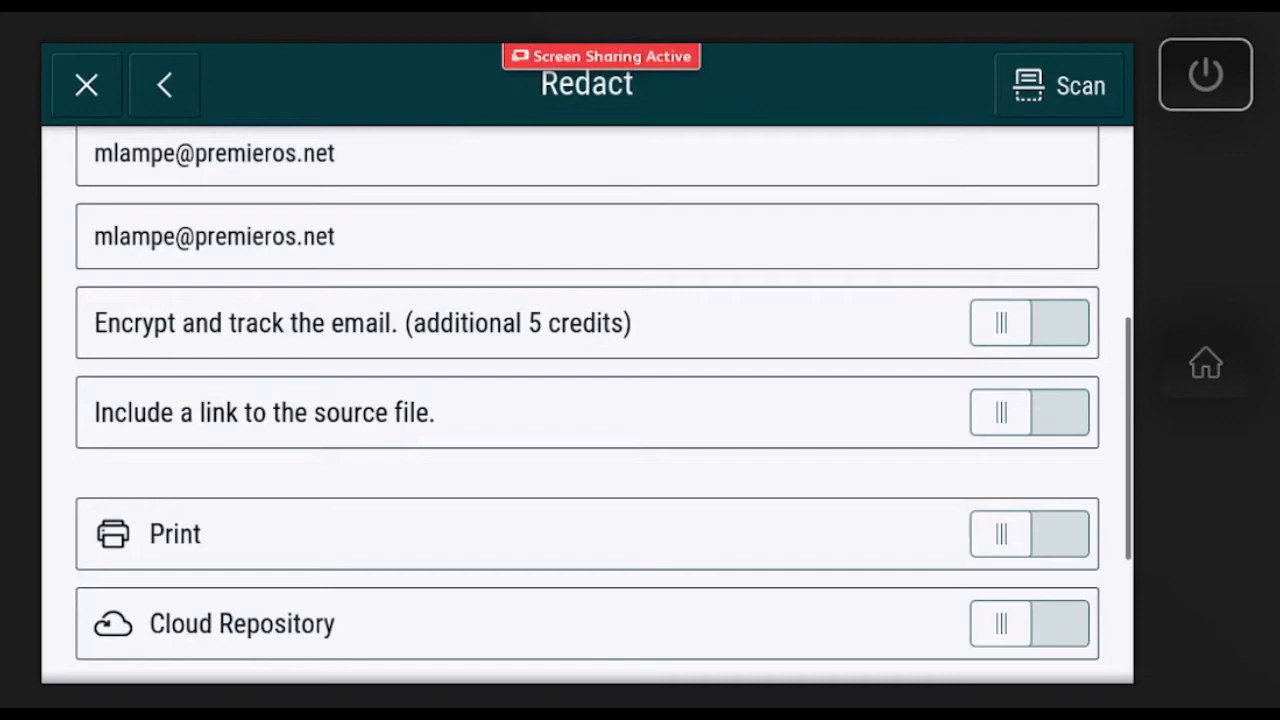
pyautogui.scroll(-3, 1007, 433)
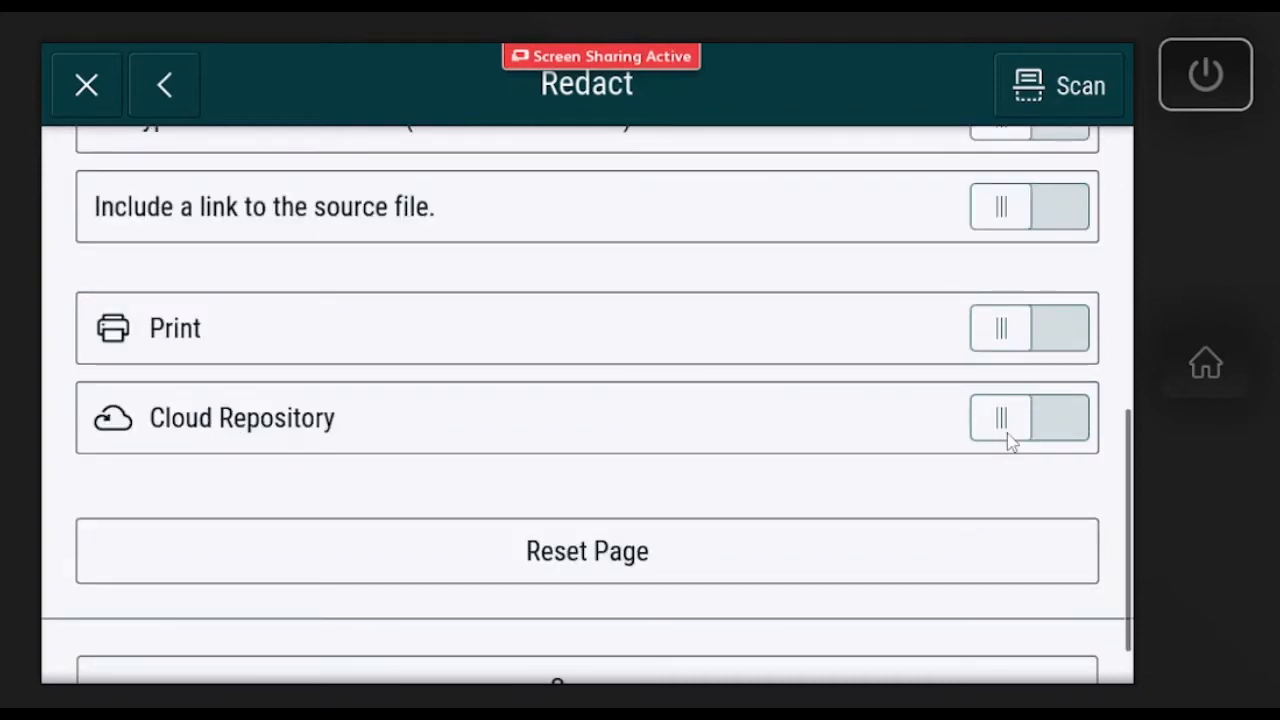
# Skip Cloud Repository and enable Print output: quantity 1, 1-Sided, Auto Detect colour, stapling Off.
pyautogui.click(1007, 433)
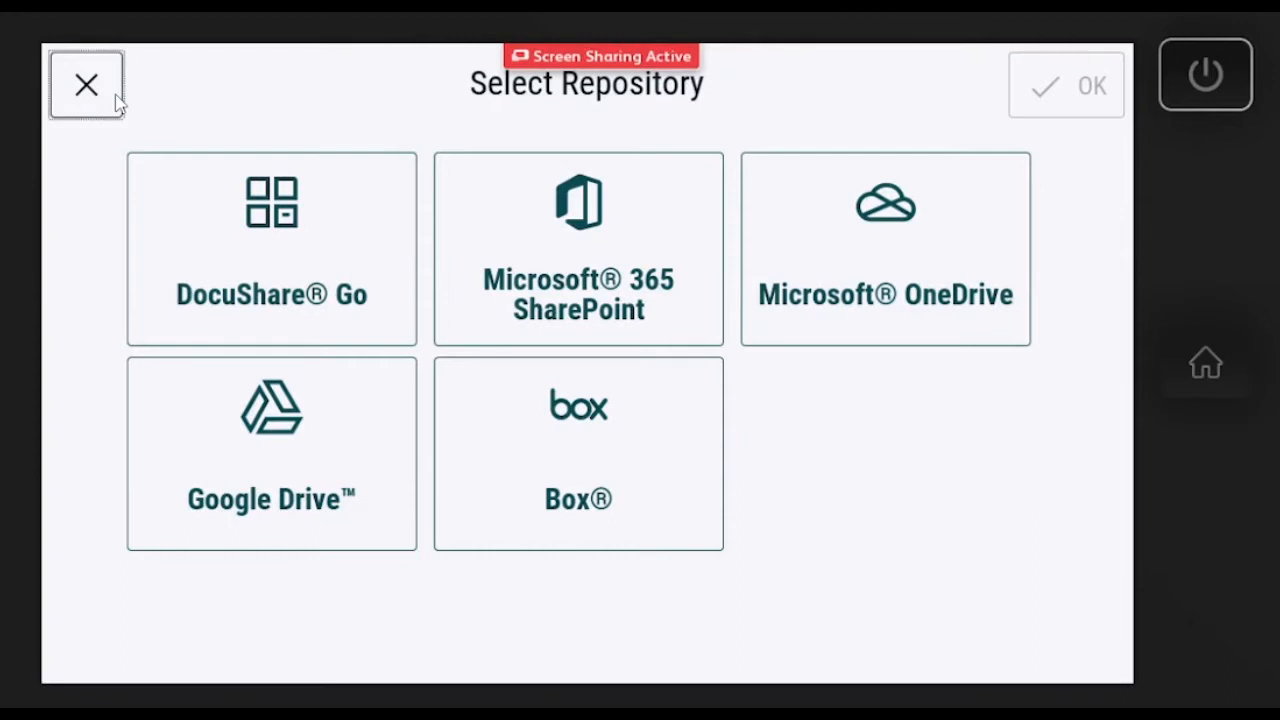
pyautogui.click(117, 97)
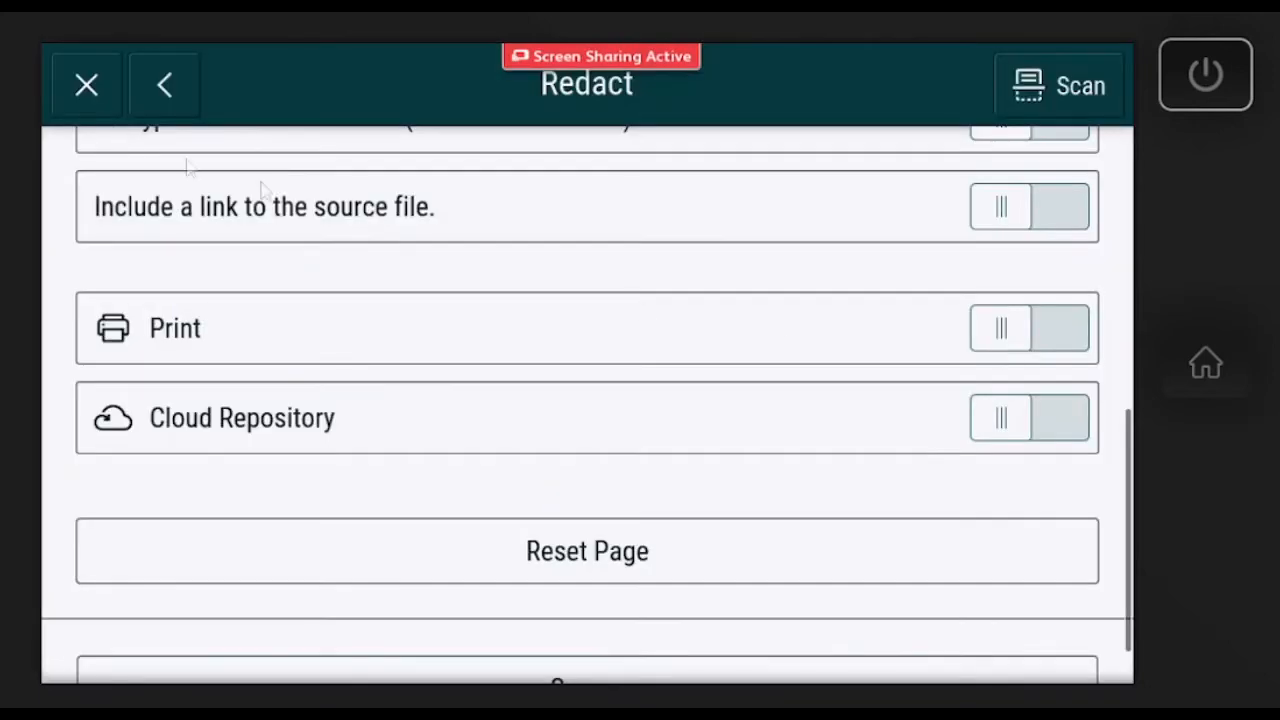
pyautogui.click(1005, 330)
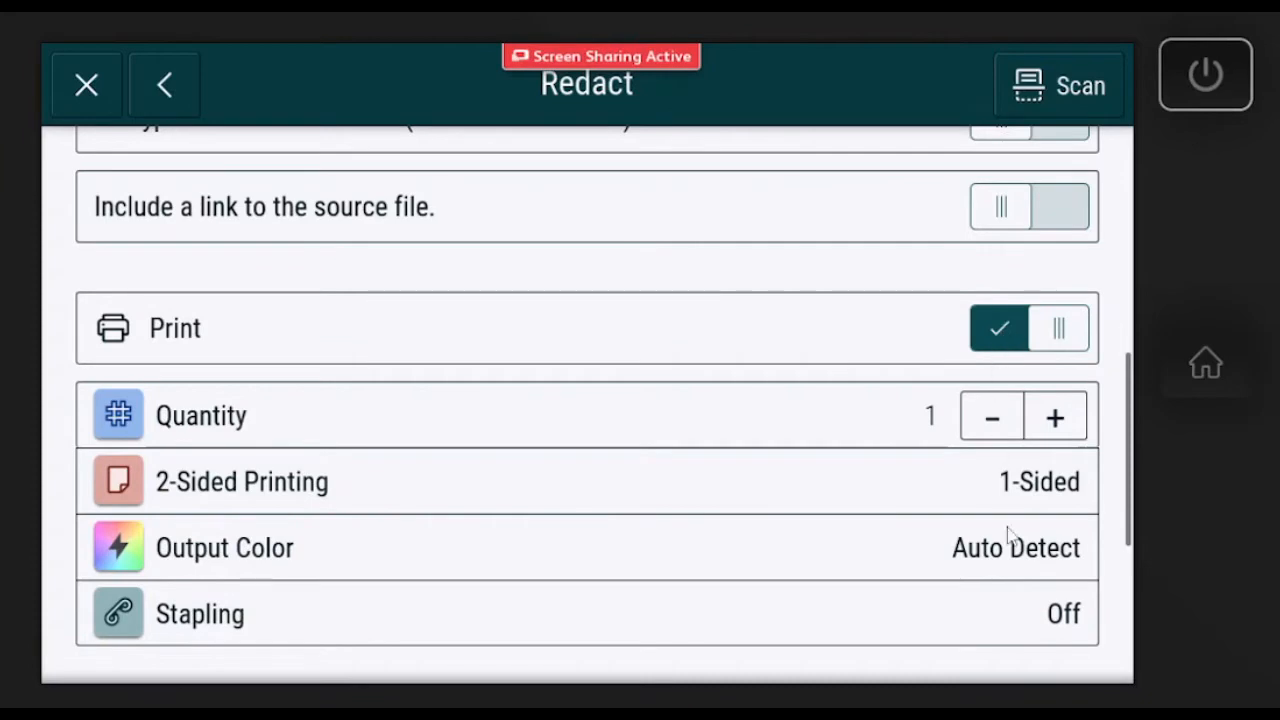
pyautogui.scroll(-1, 1075, 460)
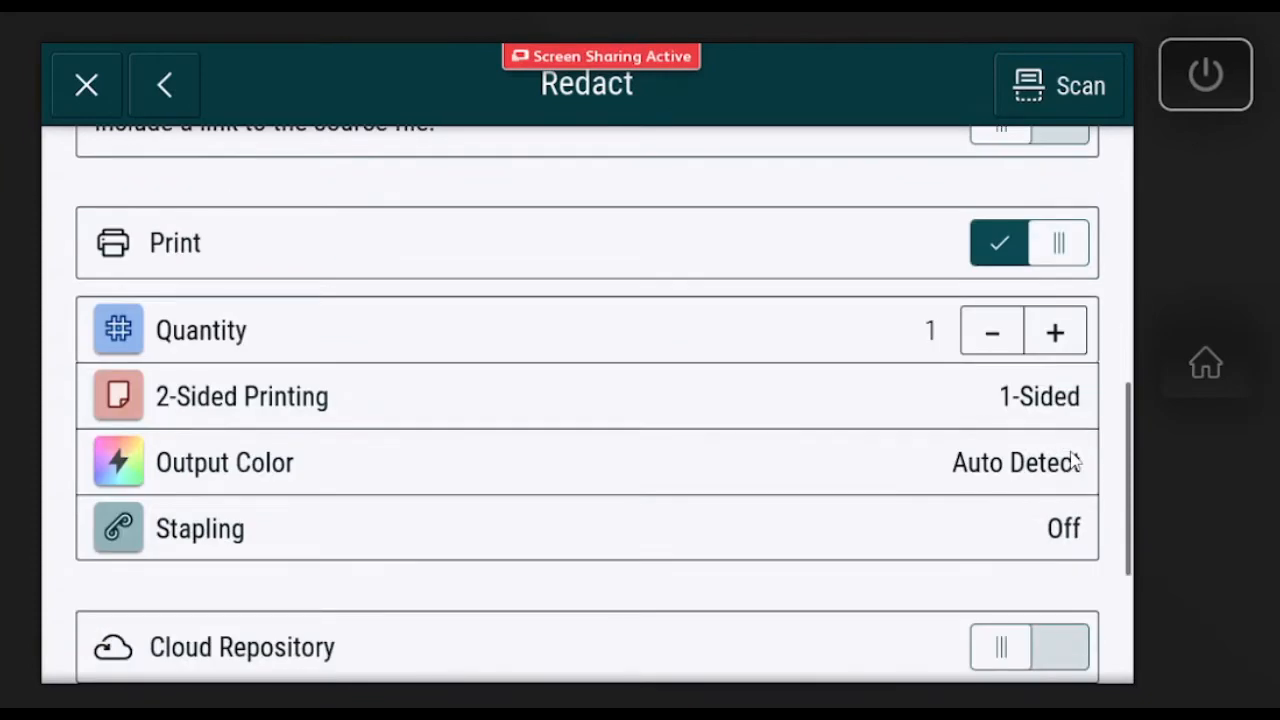
pyautogui.scroll(1, 1075, 460)
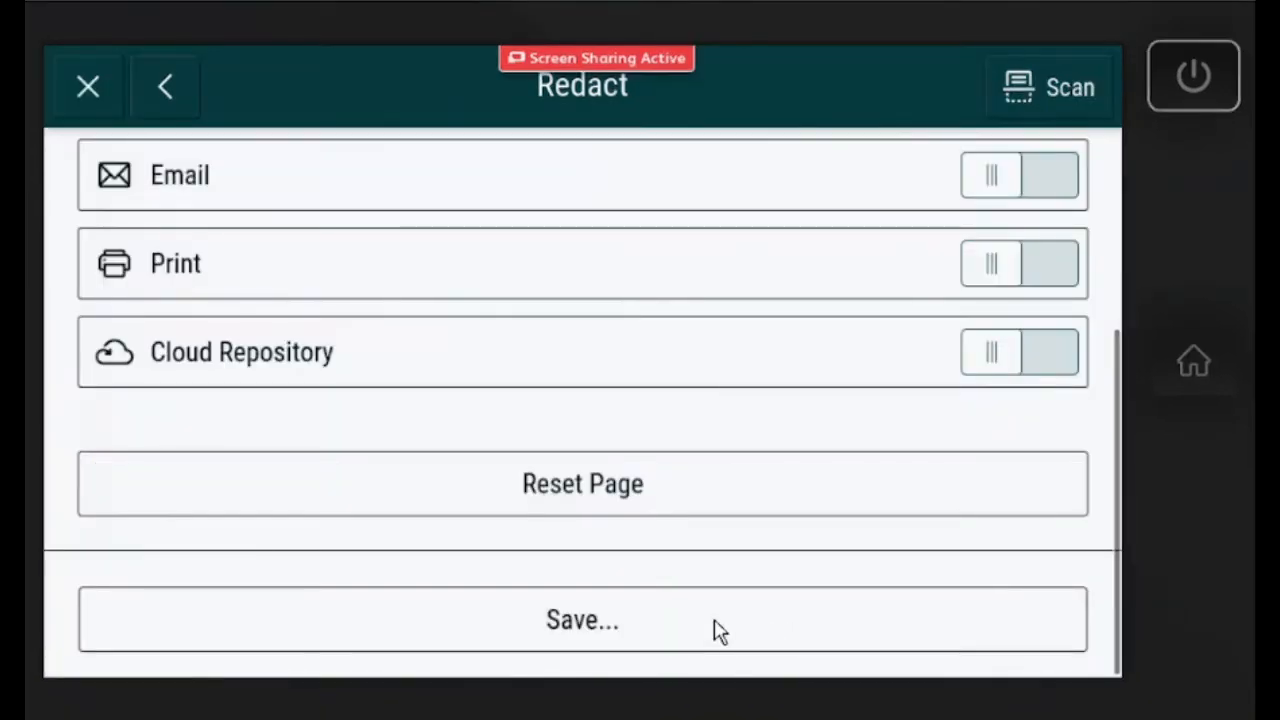
# Save the settings as public workflow 'Test workflow' with the fifth custom icon.
pyautogui.click(714, 620)
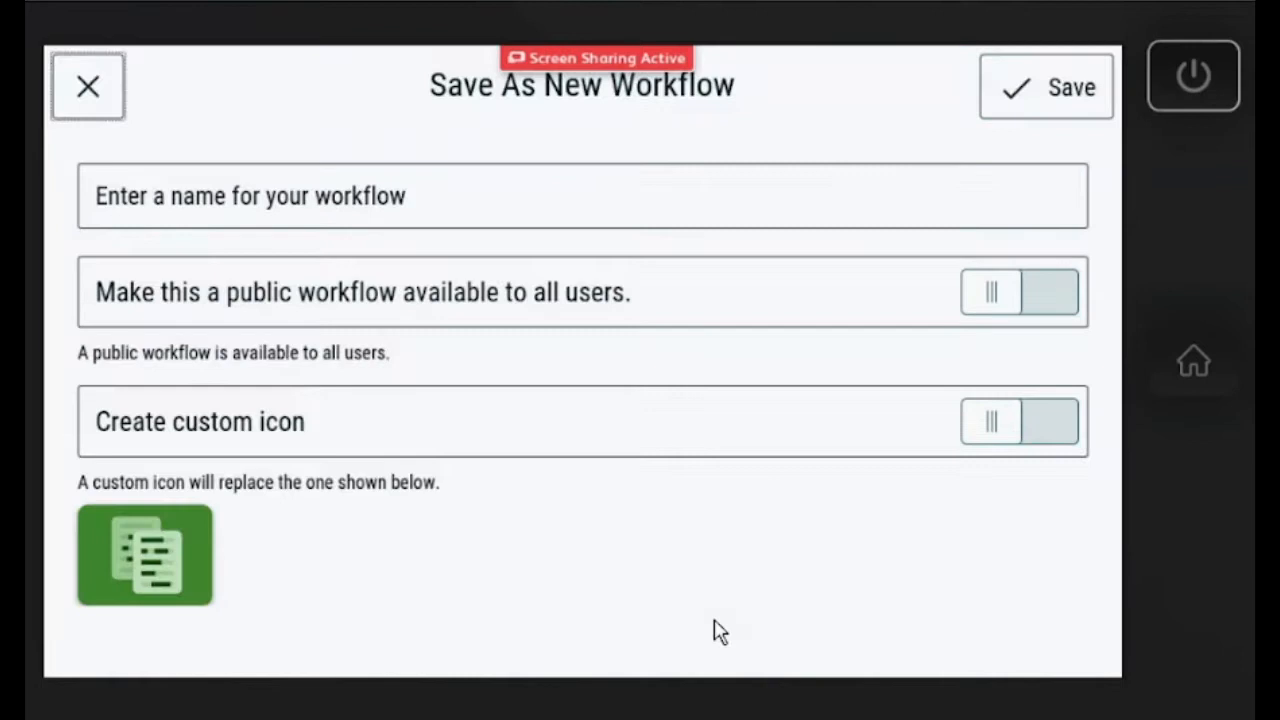
pyautogui.click(410, 215)
pyautogui.write('Test')
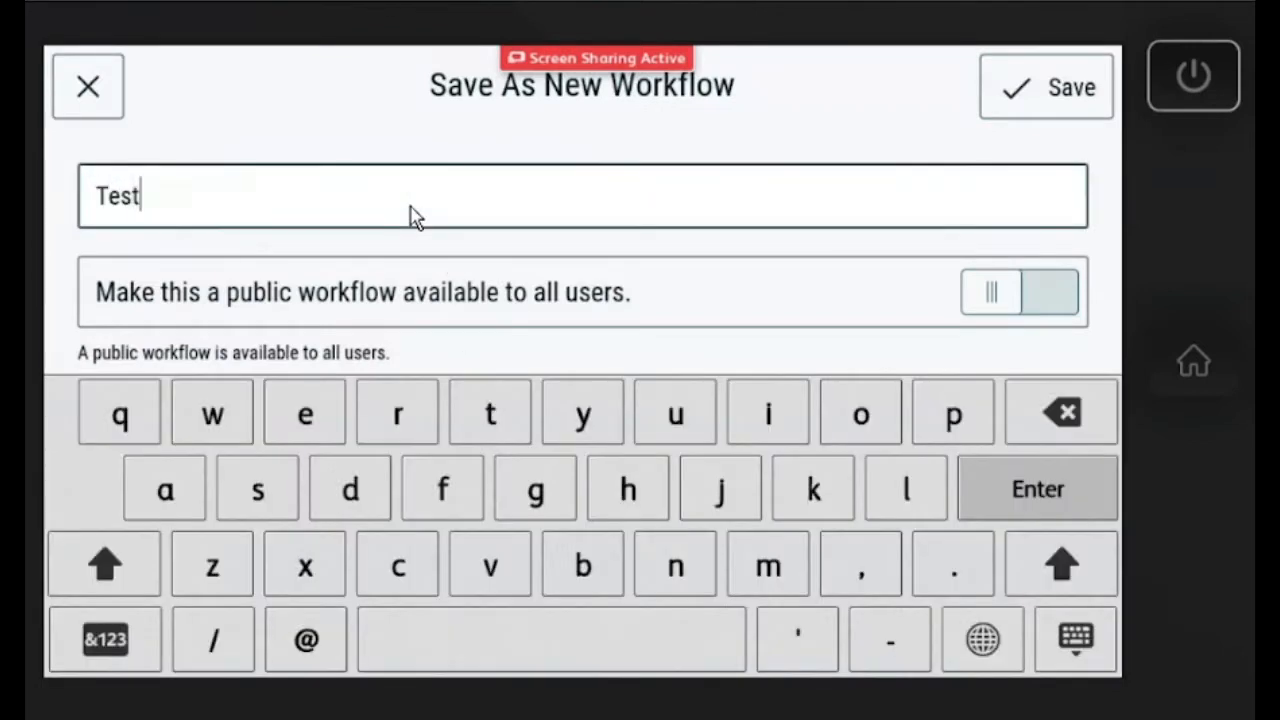
pyautogui.write(' workflow')
pyautogui.click(1006, 300)
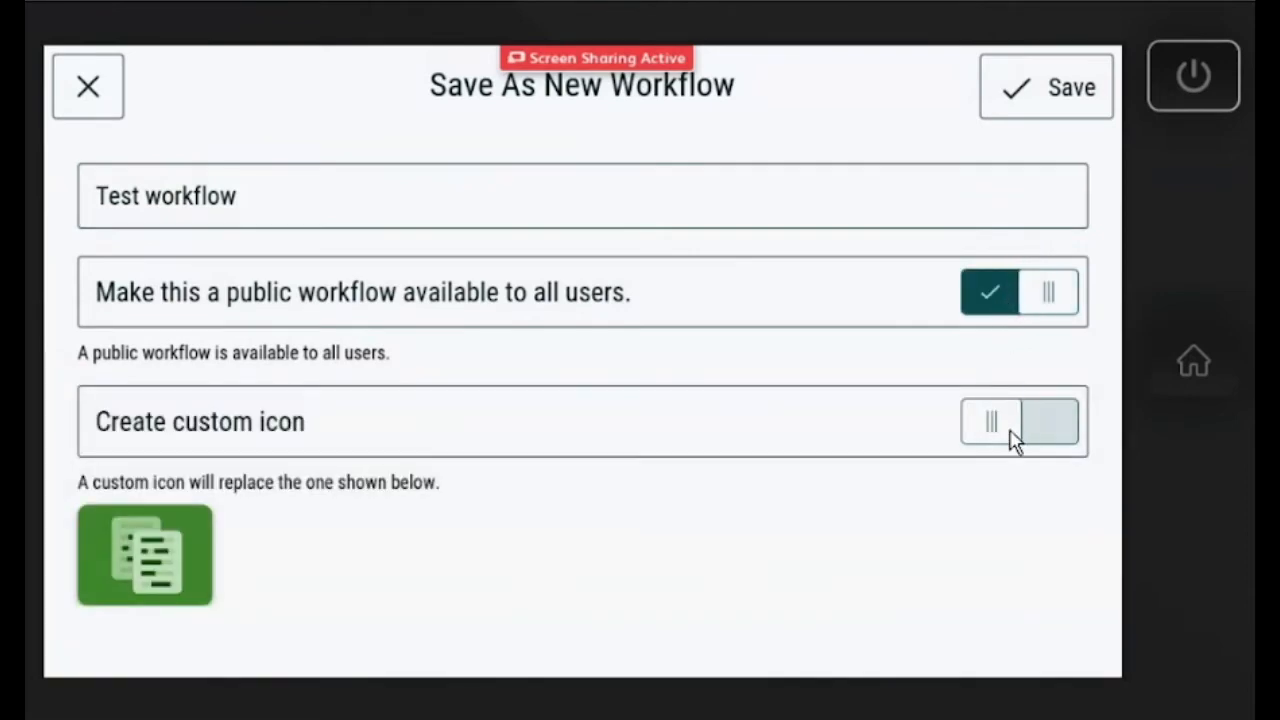
pyautogui.click(1013, 437)
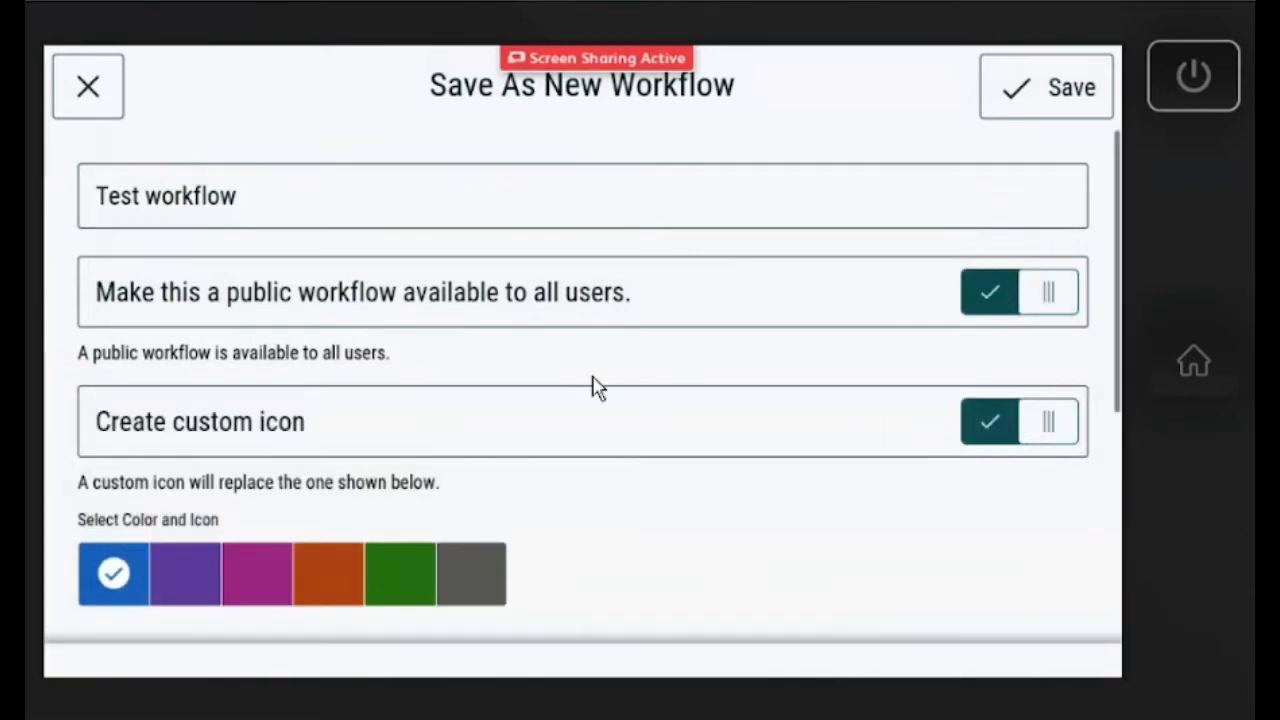
pyautogui.scroll(-1, 594, 380)
pyautogui.click(668, 606)
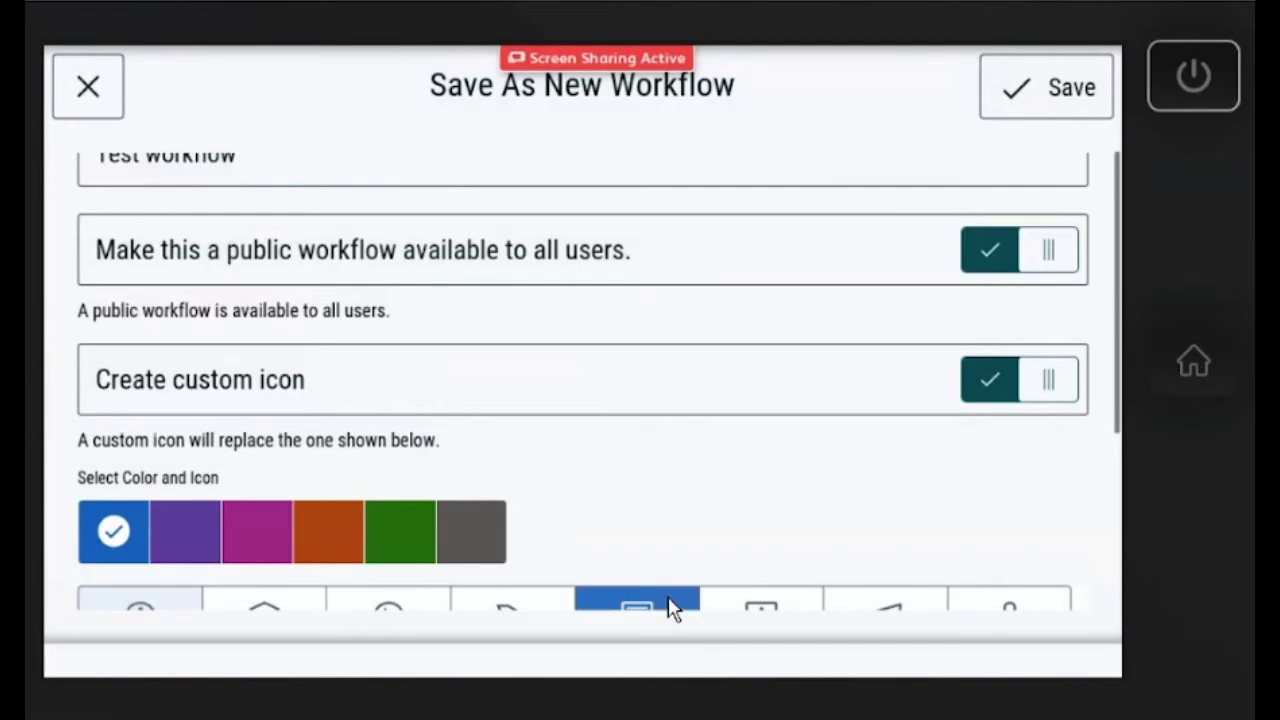
pyautogui.scroll(1, 734, 529)
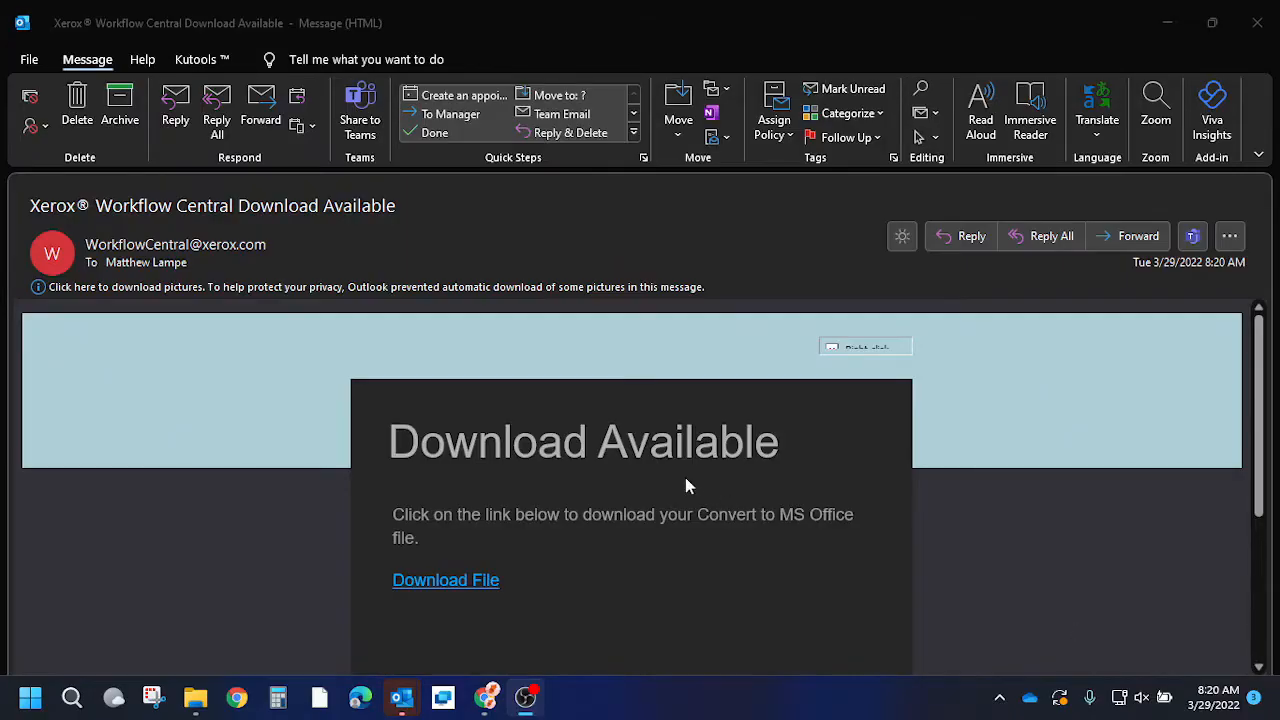
# Download the file from the Workflow Central email's Download File link in Outlook.
pyautogui.scroll(-3, 688, 486)
pyautogui.click(446, 400)
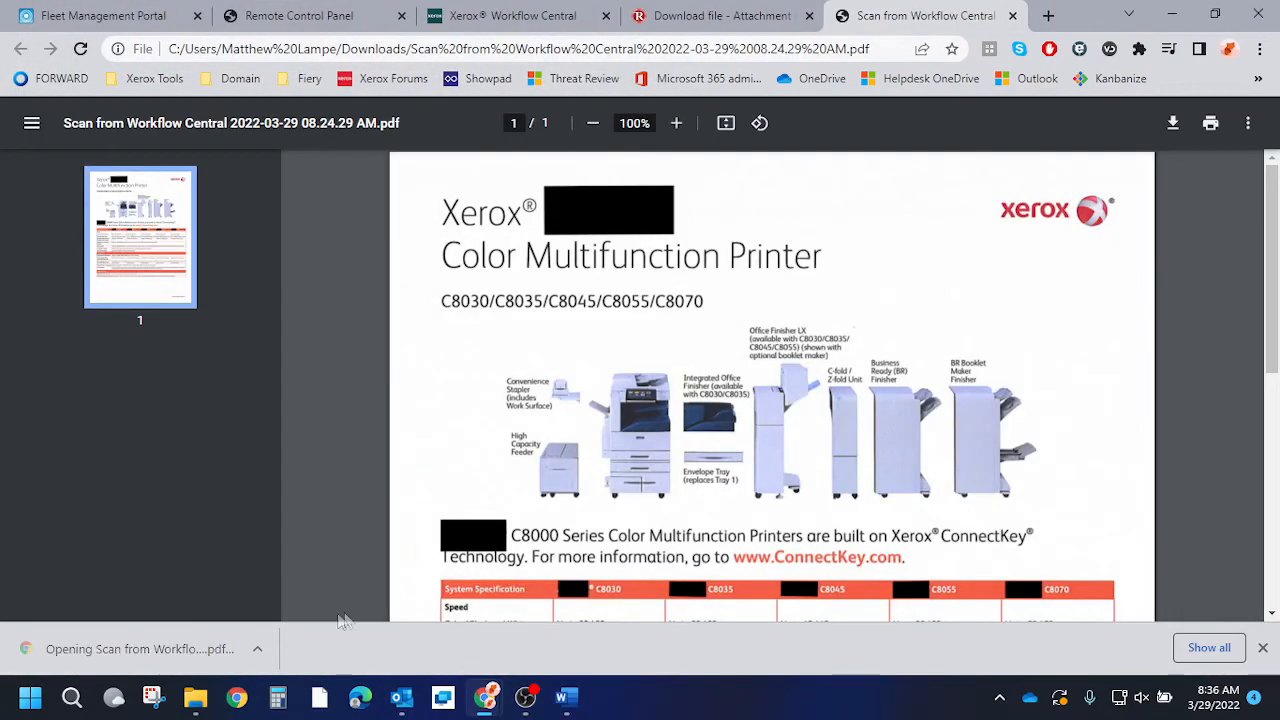
# Check the redacted scan PDF in Chrome, confirming AltaLink is blacked out down to the spec table.
pyautogui.moveTo(446, 206); pyautogui.dragTo(617, 232)
pyautogui.click(605, 216)
pyautogui.scroll(-3, 626, 260)
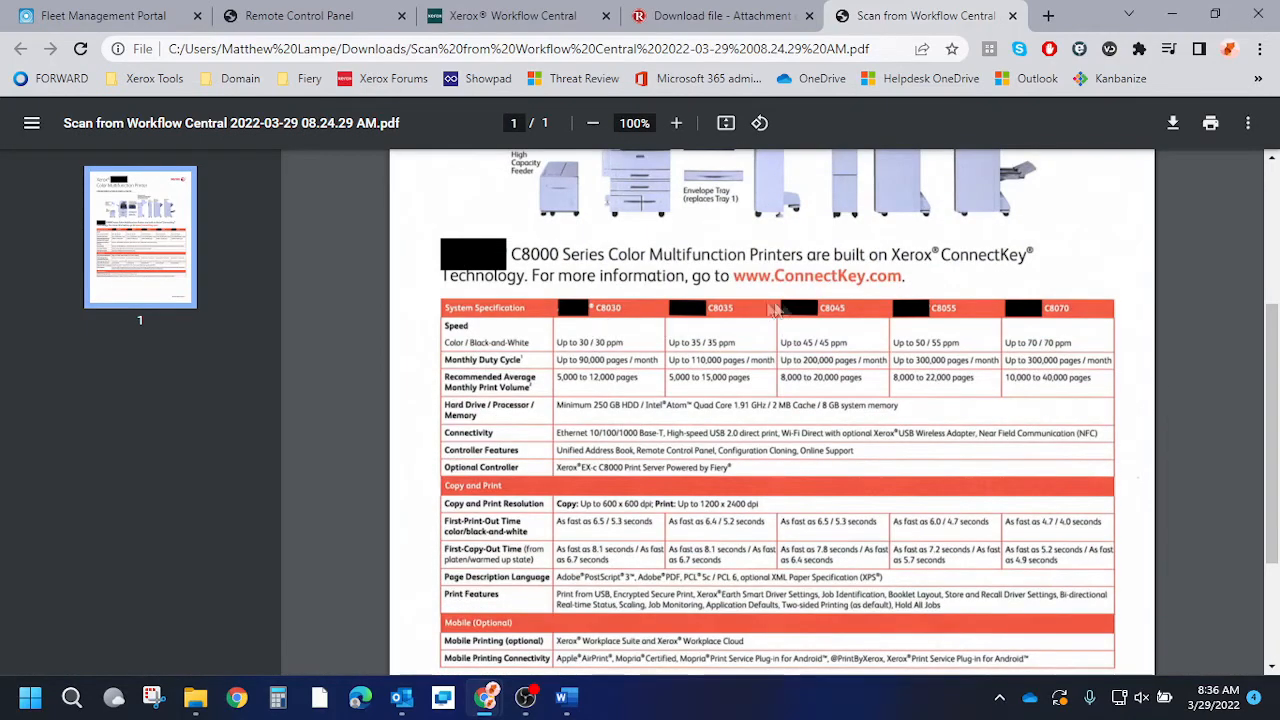
pyautogui.scroll(-1, 1008, 357)
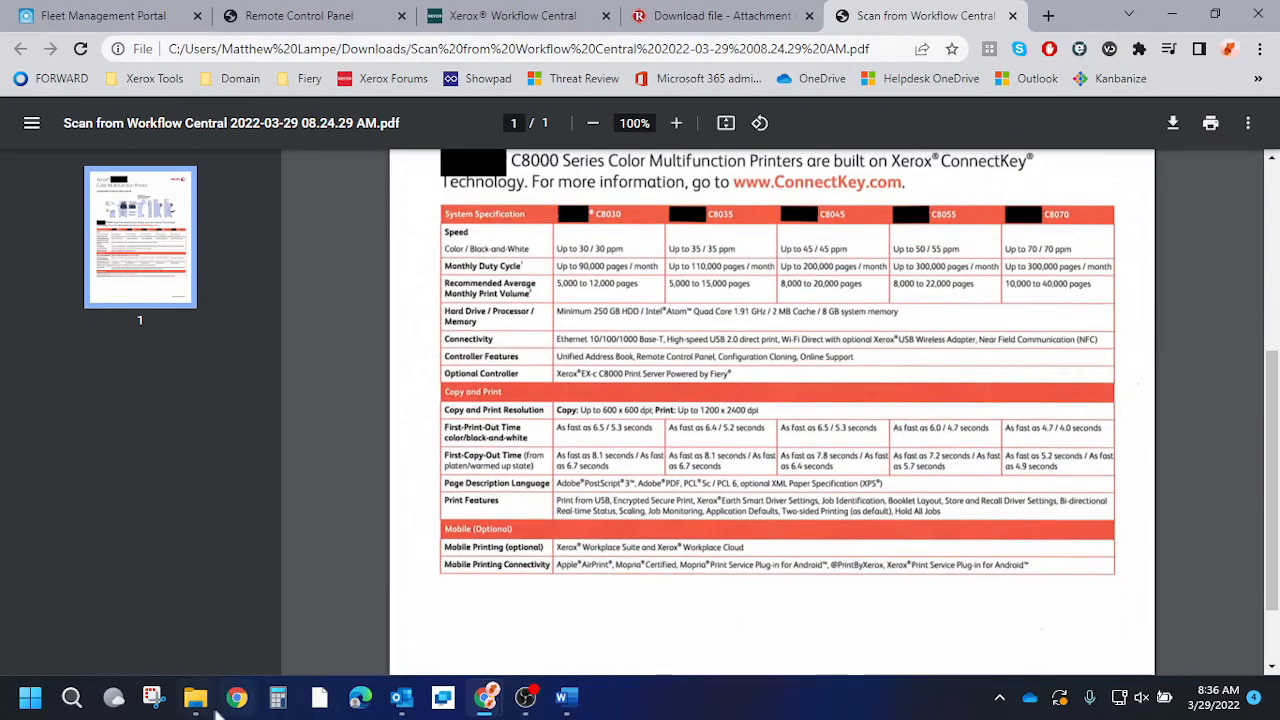
pyautogui.click(196, 697)
# Open the original Test pdf.pdf from Downloads for comparison, then return to the Workflow Central tab.
pyautogui.click(70, 208)
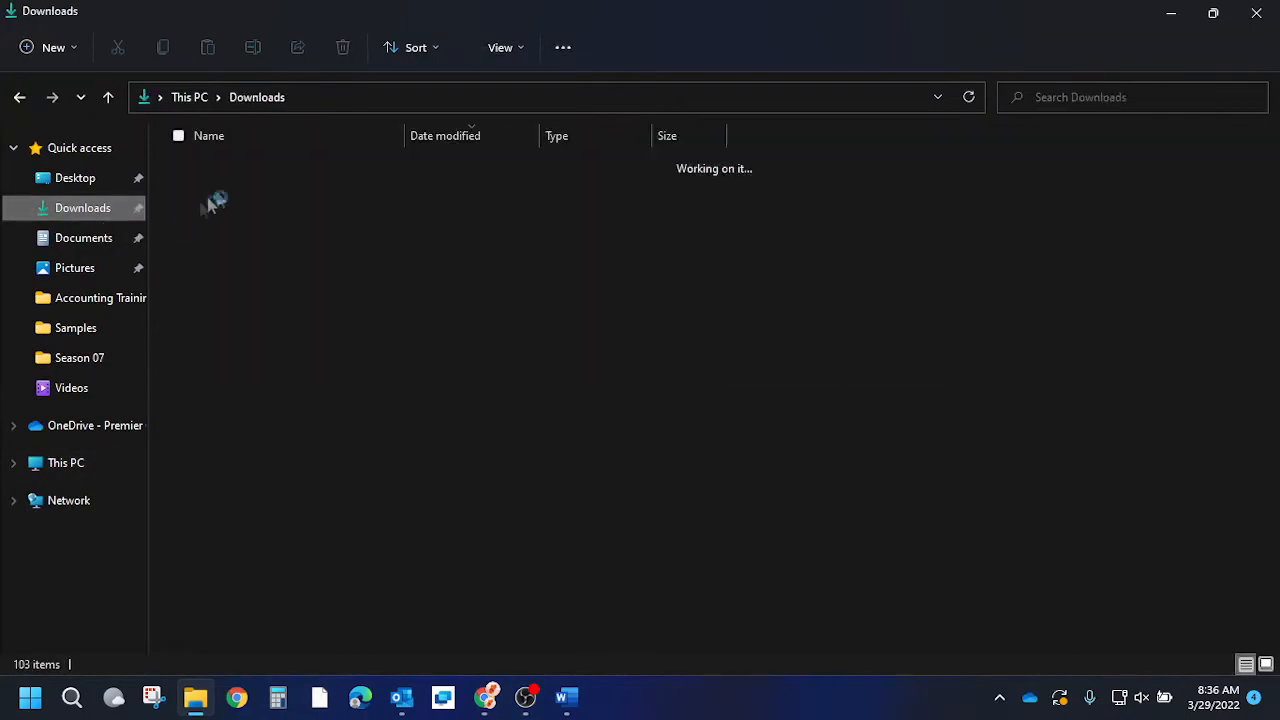
pyautogui.doubleClick(250, 250)
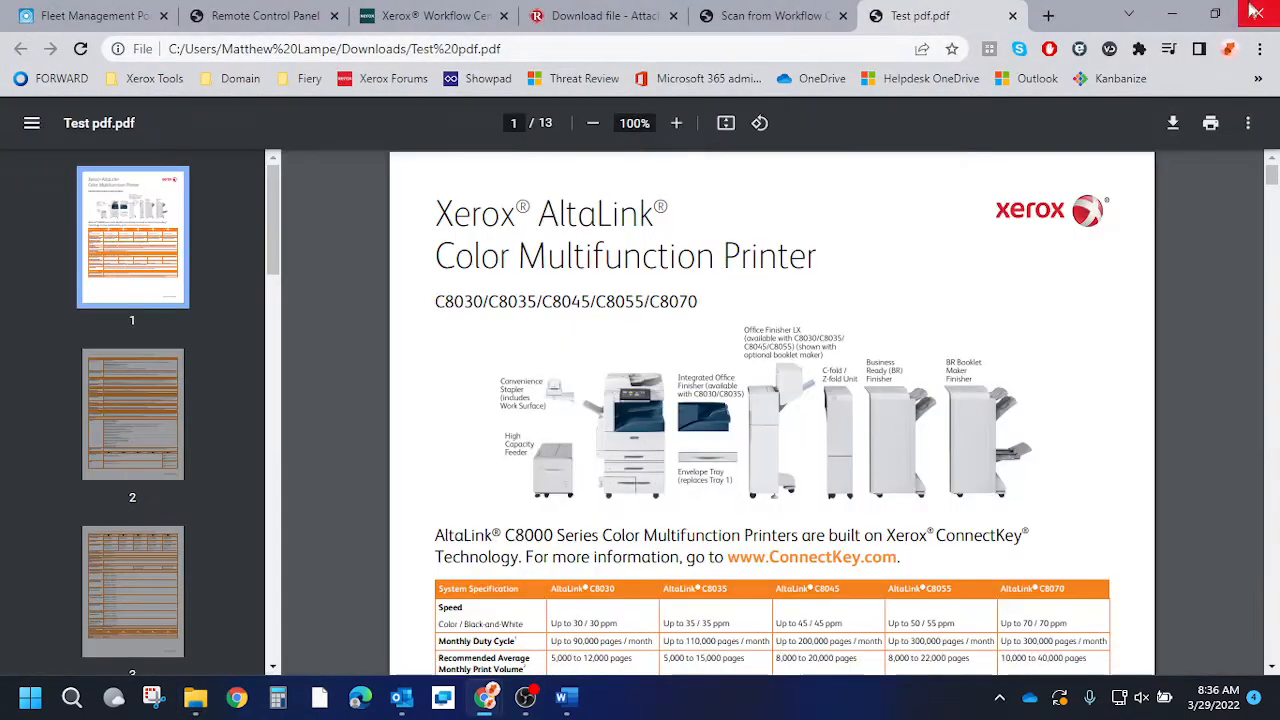
pyautogui.scroll(-2, 850, 398)
pyautogui.scroll(1, 850, 398)
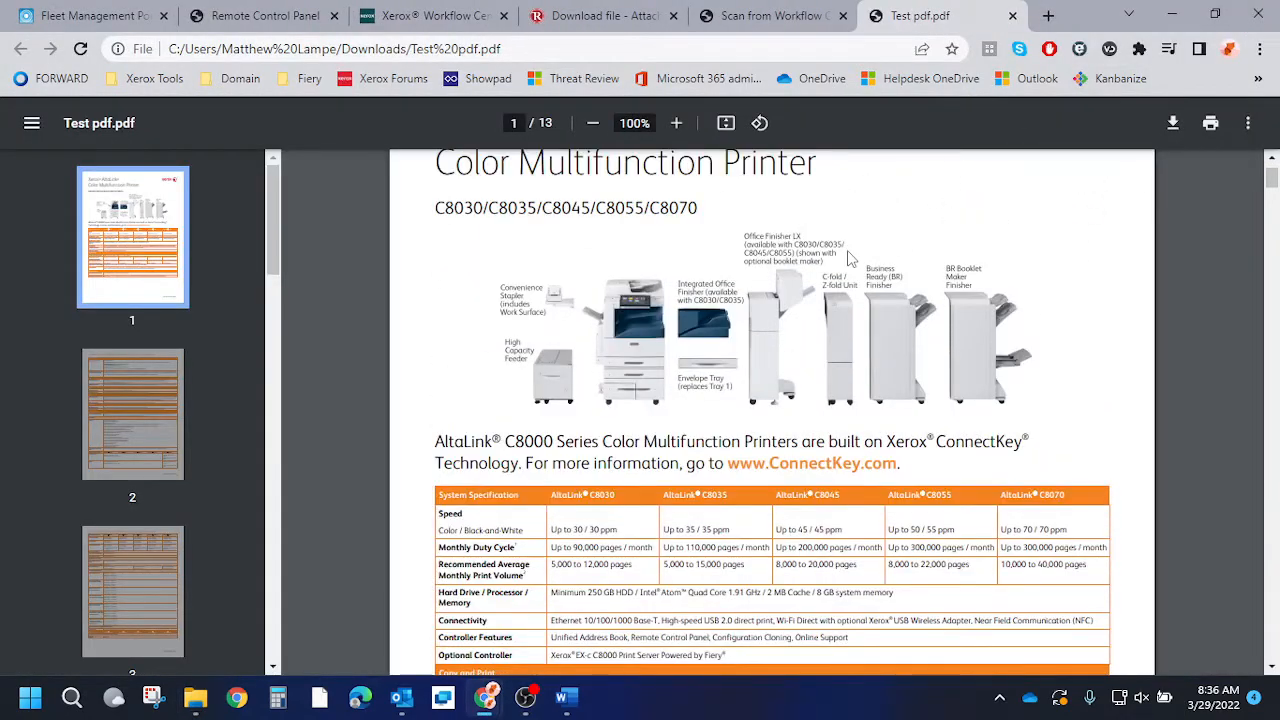
pyautogui.scroll(1, 848, 258)
pyautogui.click(770, 15)
pyautogui.scroll(4, 580, 220)
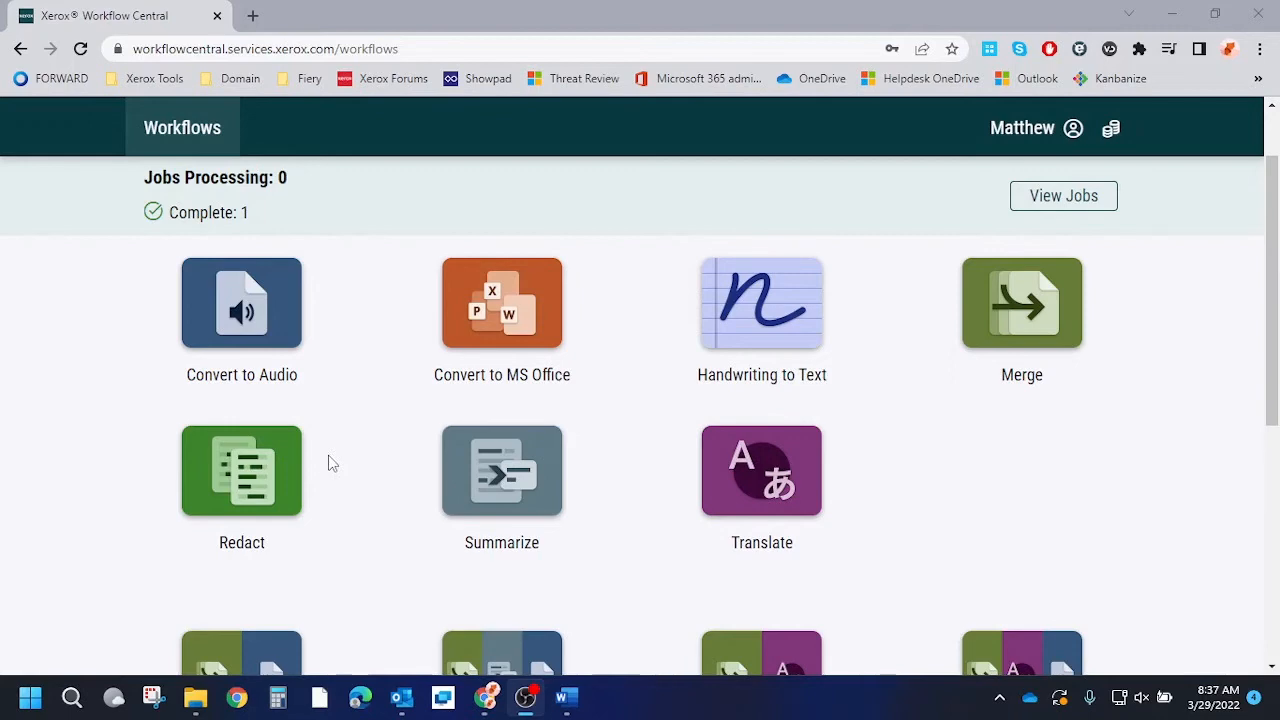
# Start a Redact job with Test pdf.pdf as the input file.
pyautogui.click(272, 457)
pyautogui.scroll(-1, 748, 298)
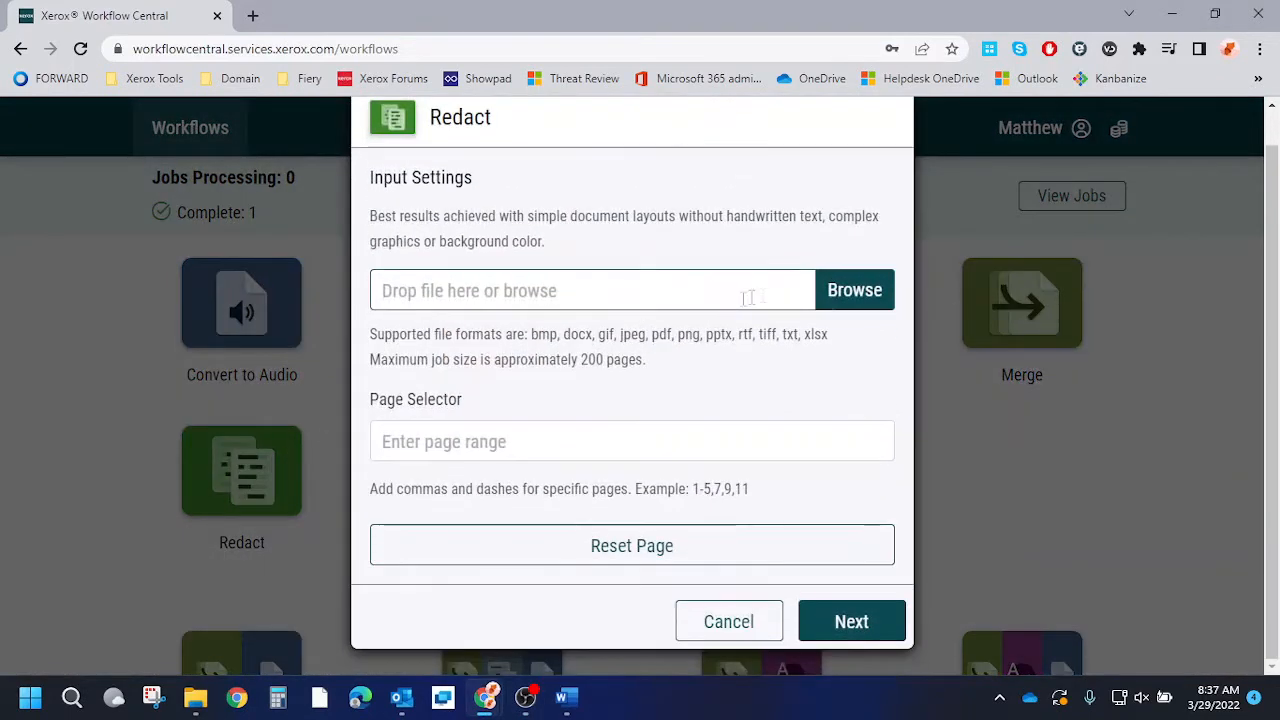
pyautogui.click(849, 293)
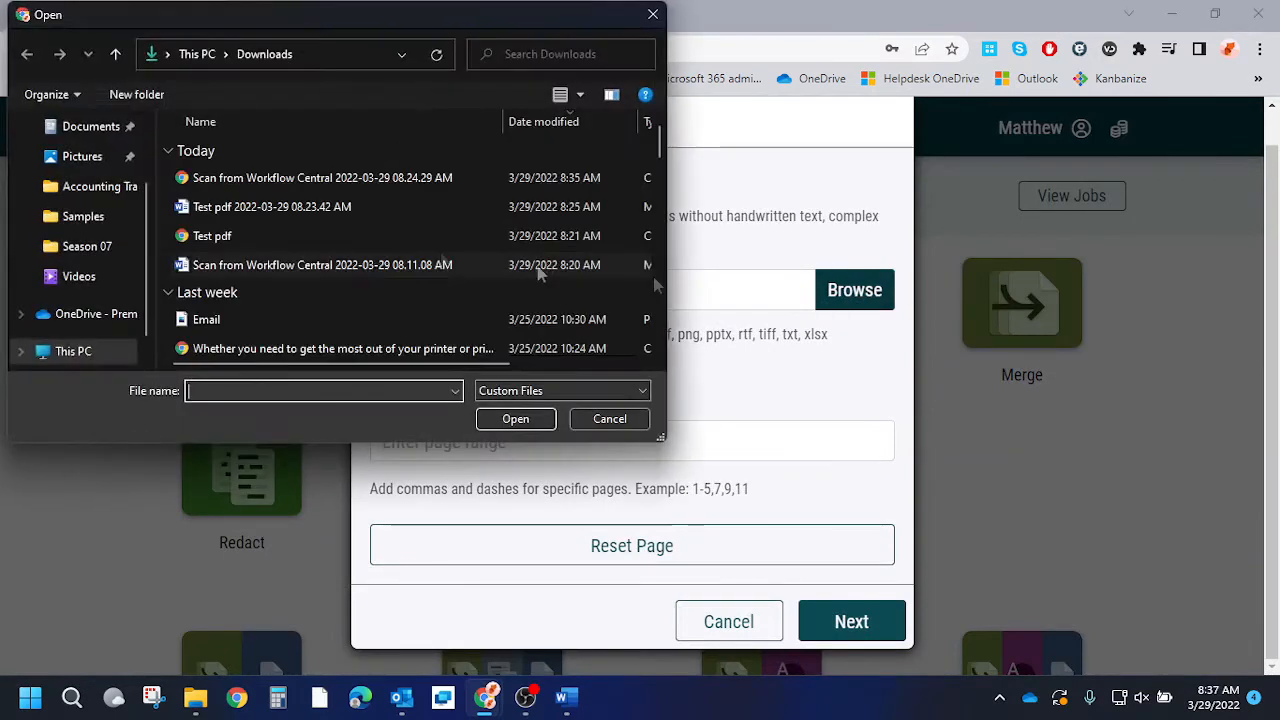
pyautogui.doubleClick(243, 234)
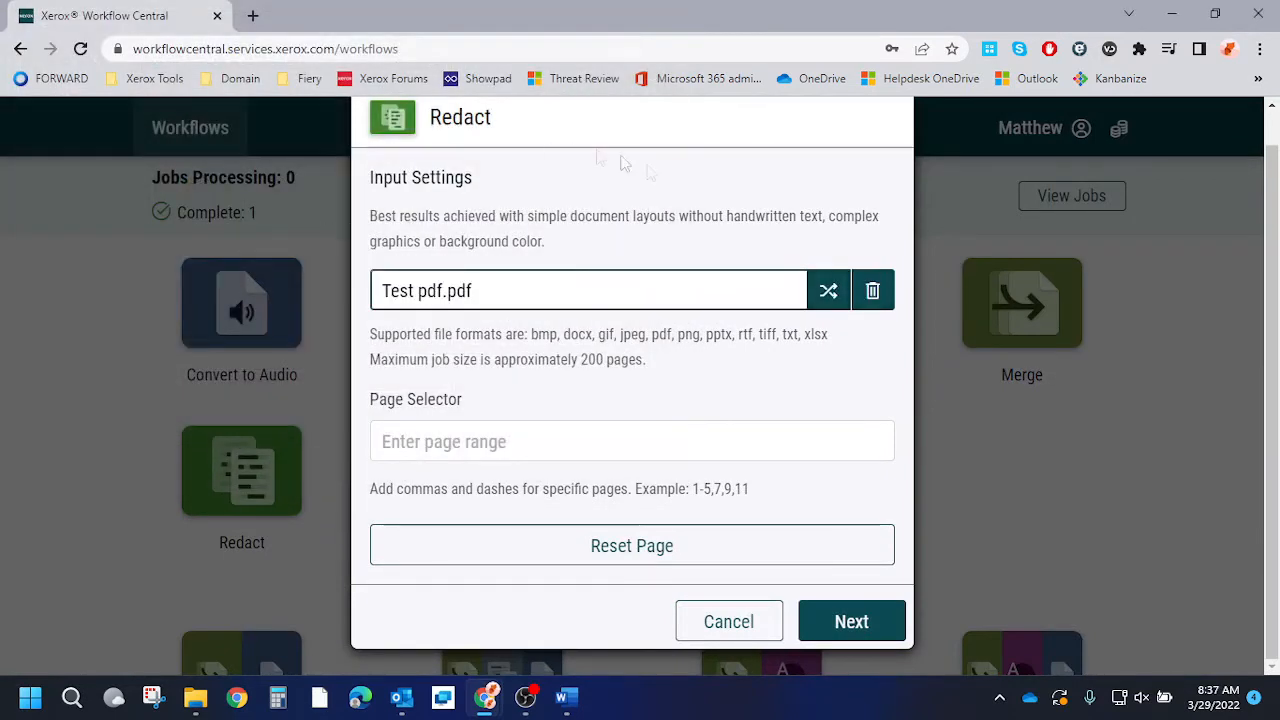
pyautogui.click(852, 622)
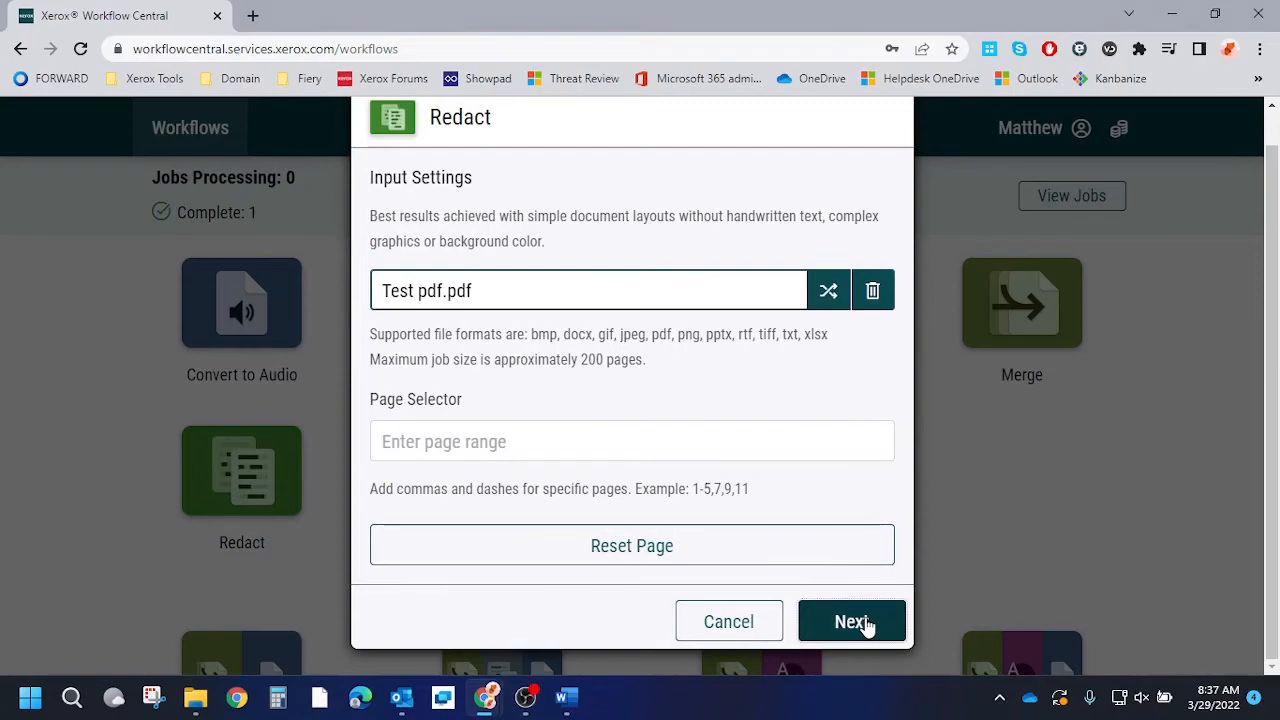
# Add the custom redaction phrase 'Altalink' and continue to Output Settings.
pyautogui.scroll(-5, 625, 340)
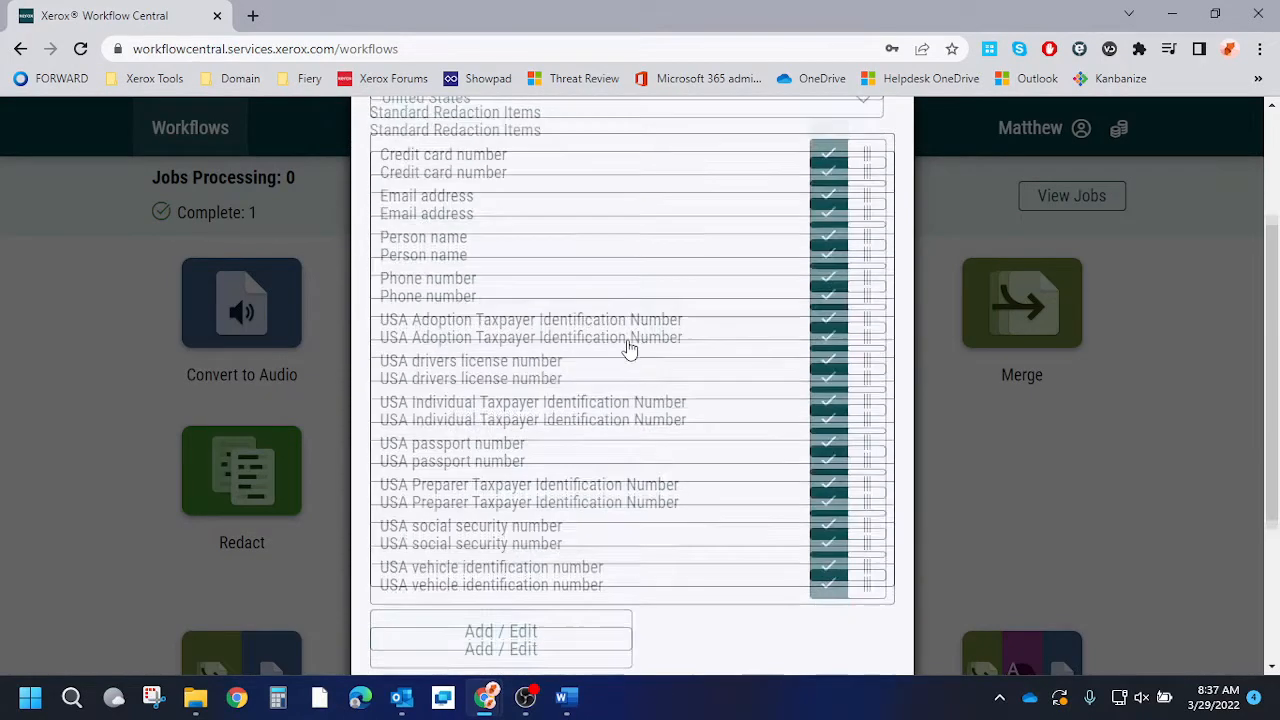
pyautogui.click(455, 481)
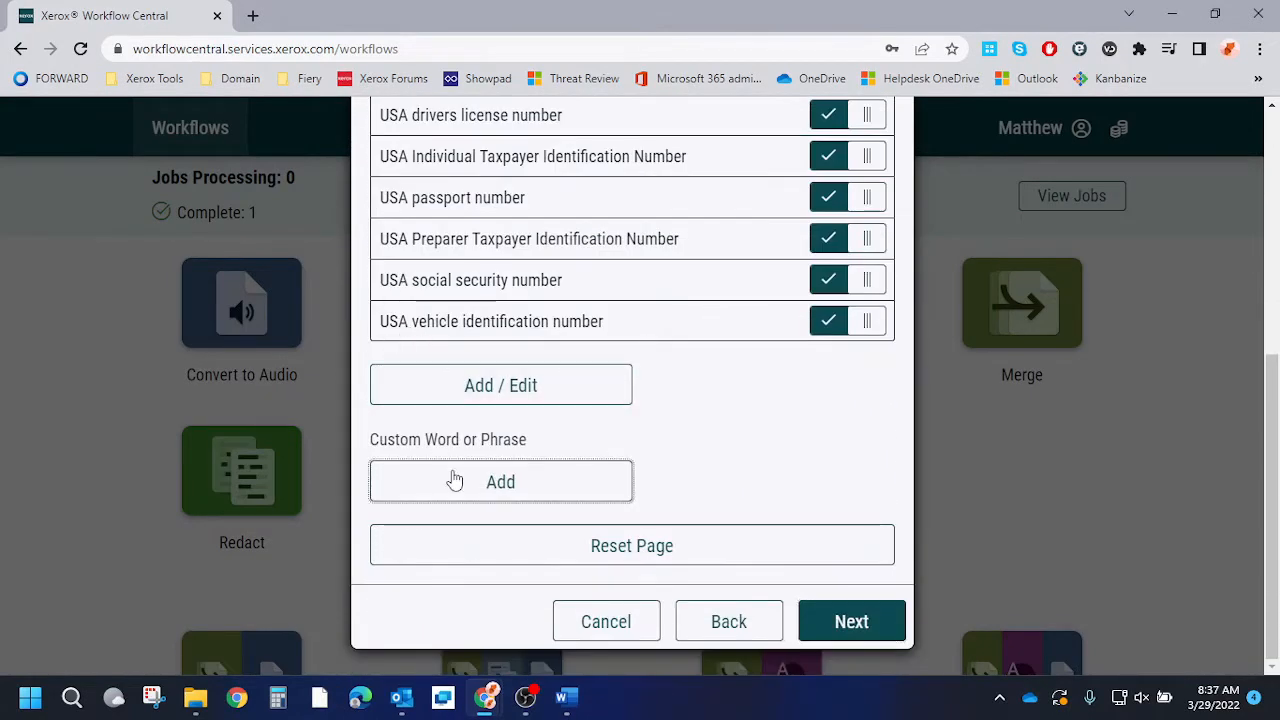
pyautogui.write('Altalink')
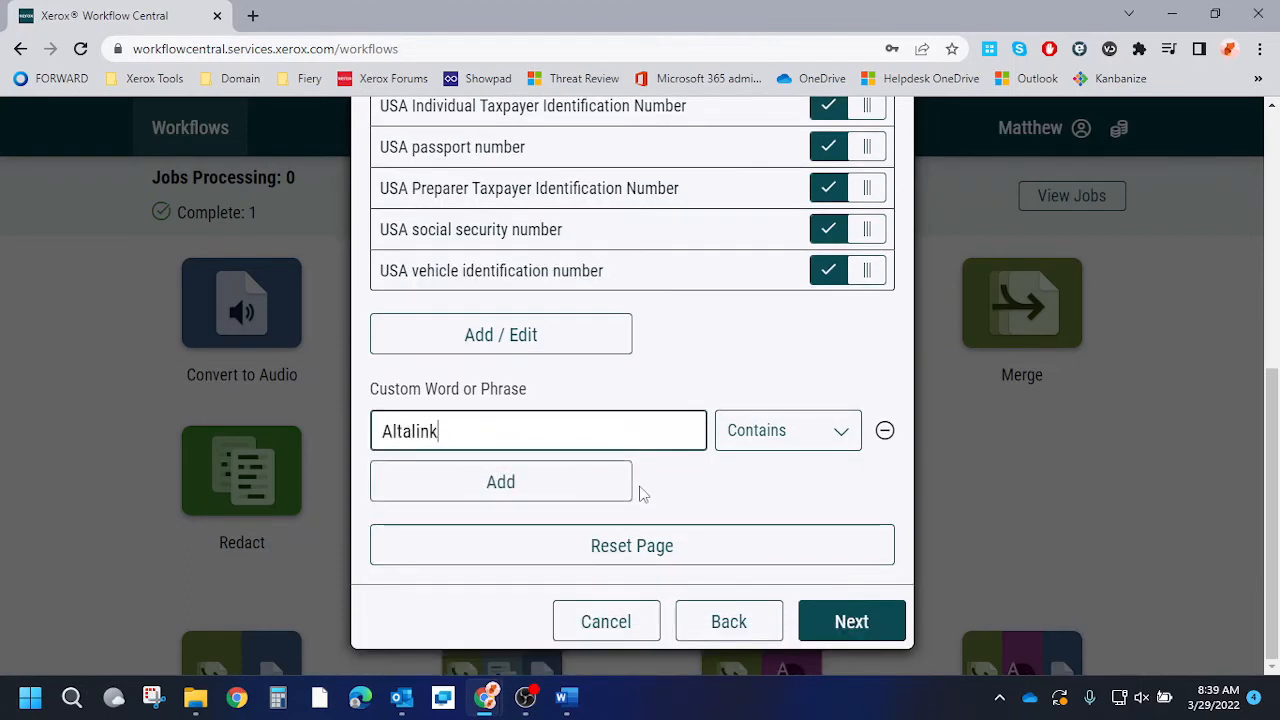
pyautogui.click(566, 477)
pyautogui.click(886, 484)
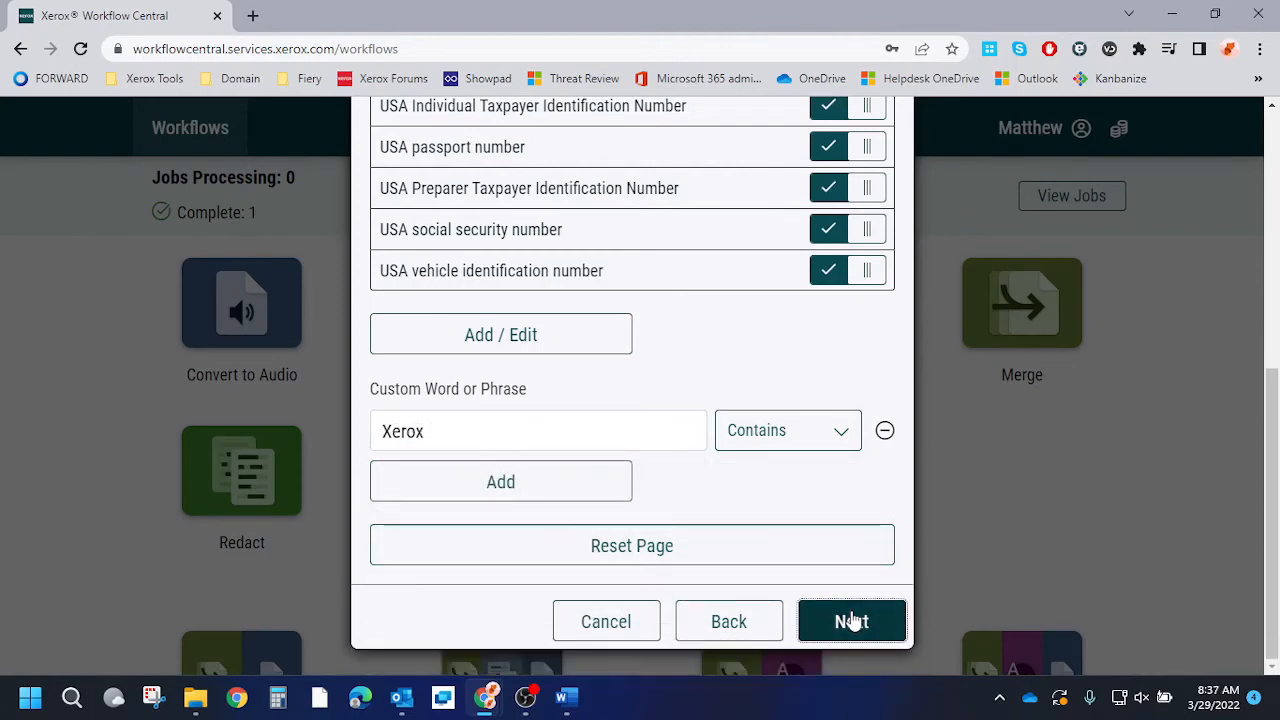
pyautogui.click(850, 622)
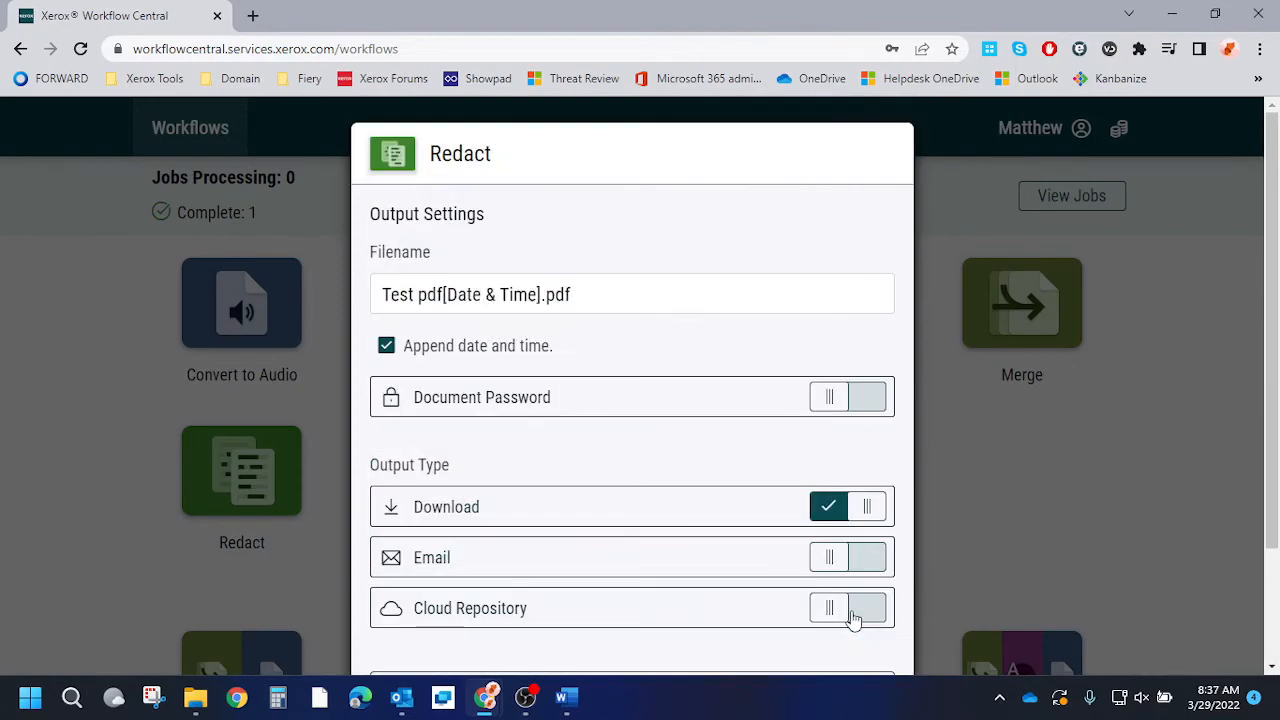
# Keep Download as the output, leaving cloud repository saving turned off.
pyautogui.scroll(-1, 606, 330)
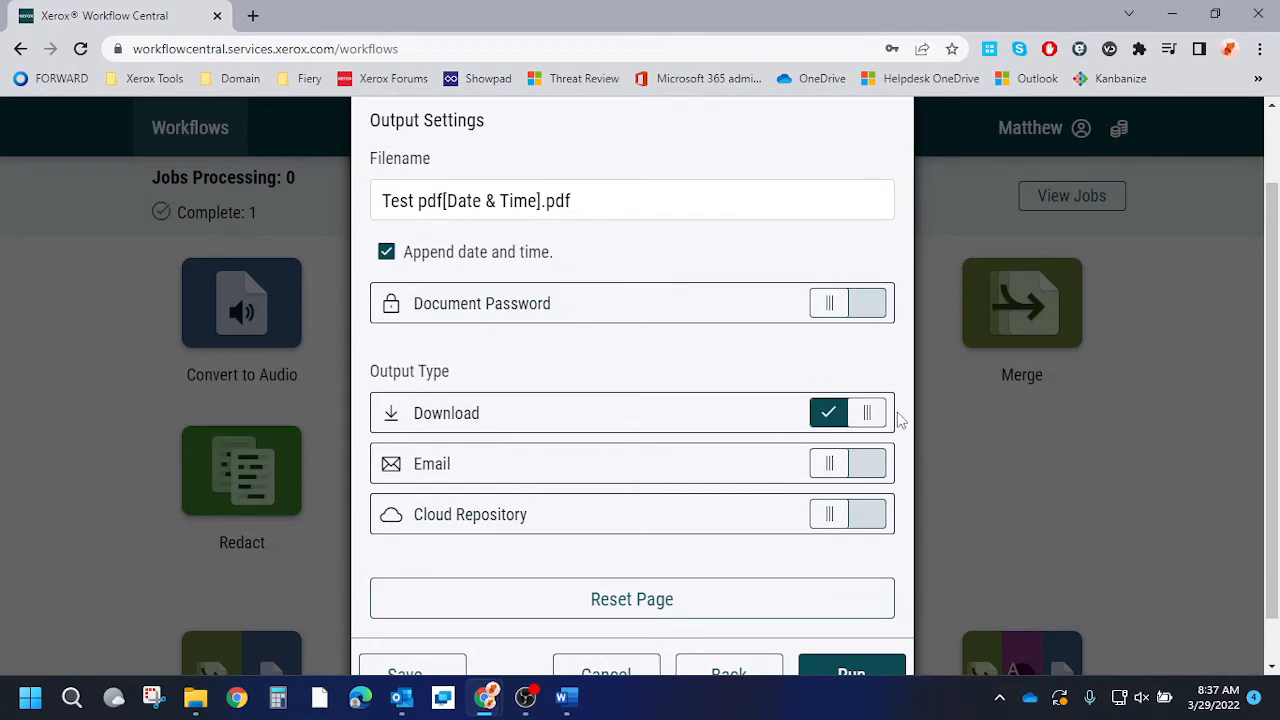
pyautogui.scroll(-1, 760, 420)
pyautogui.click(852, 461)
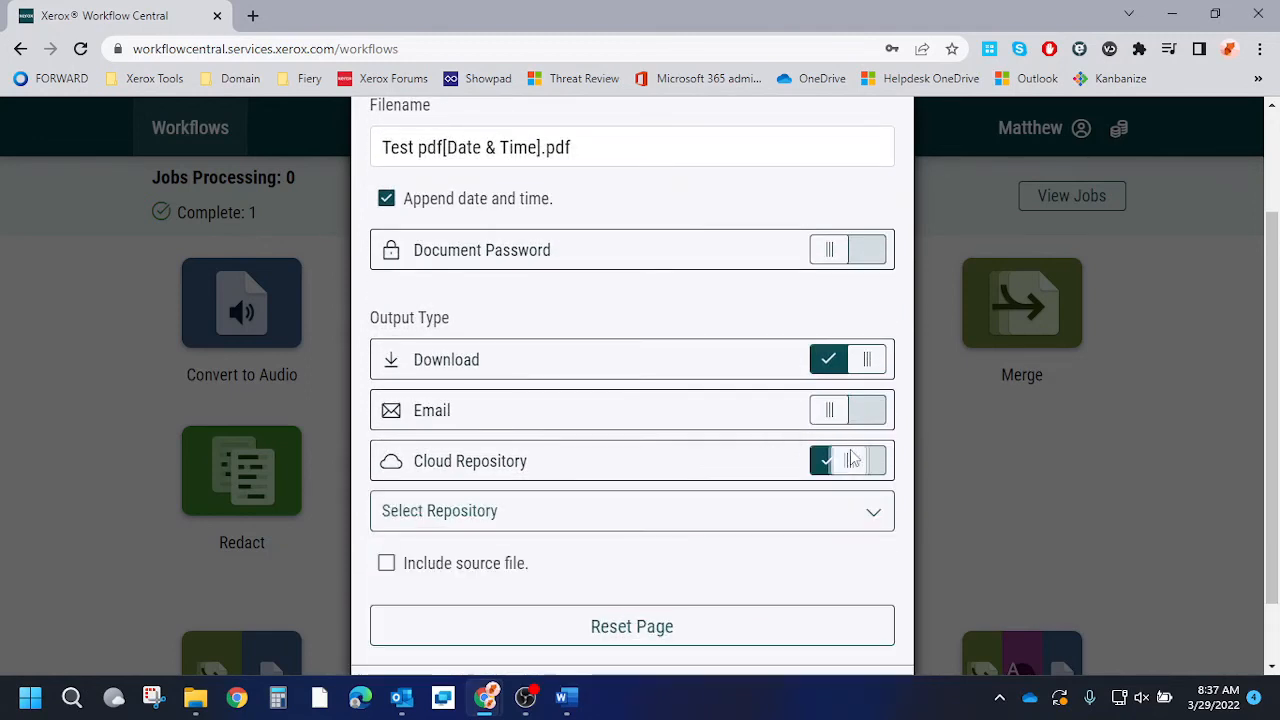
pyautogui.click(846, 516)
pyautogui.click(846, 516)
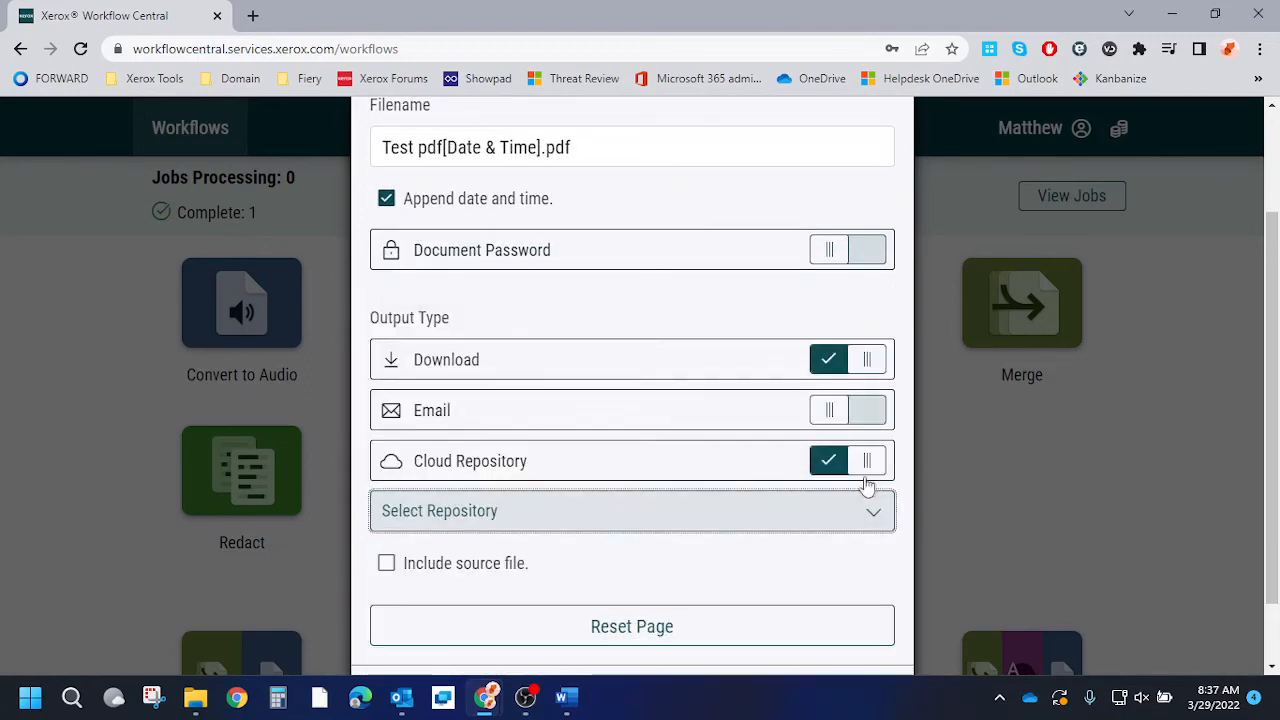
pyautogui.click(868, 475)
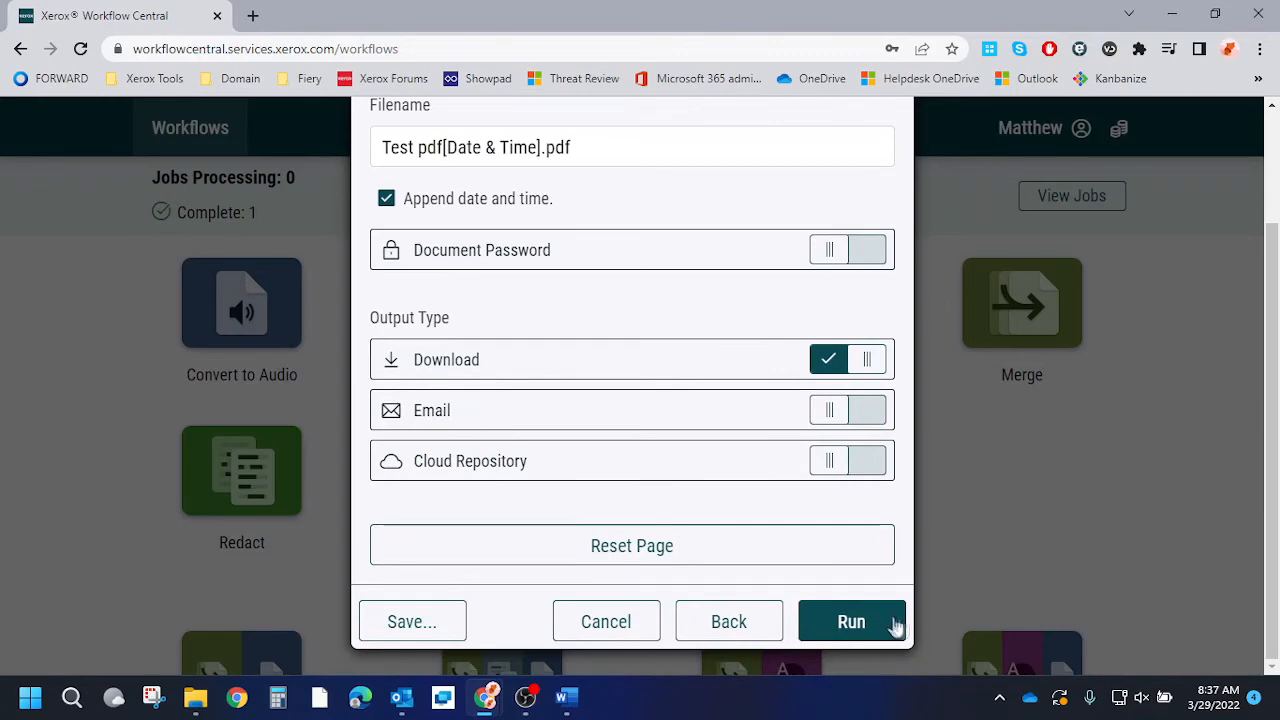
# Run the Redact job, then save Test pdf 2022-03-29 08.39.33 AM.pdf to Downloads and open it.
pyautogui.click(852, 622)
pyautogui.click(1063, 203)
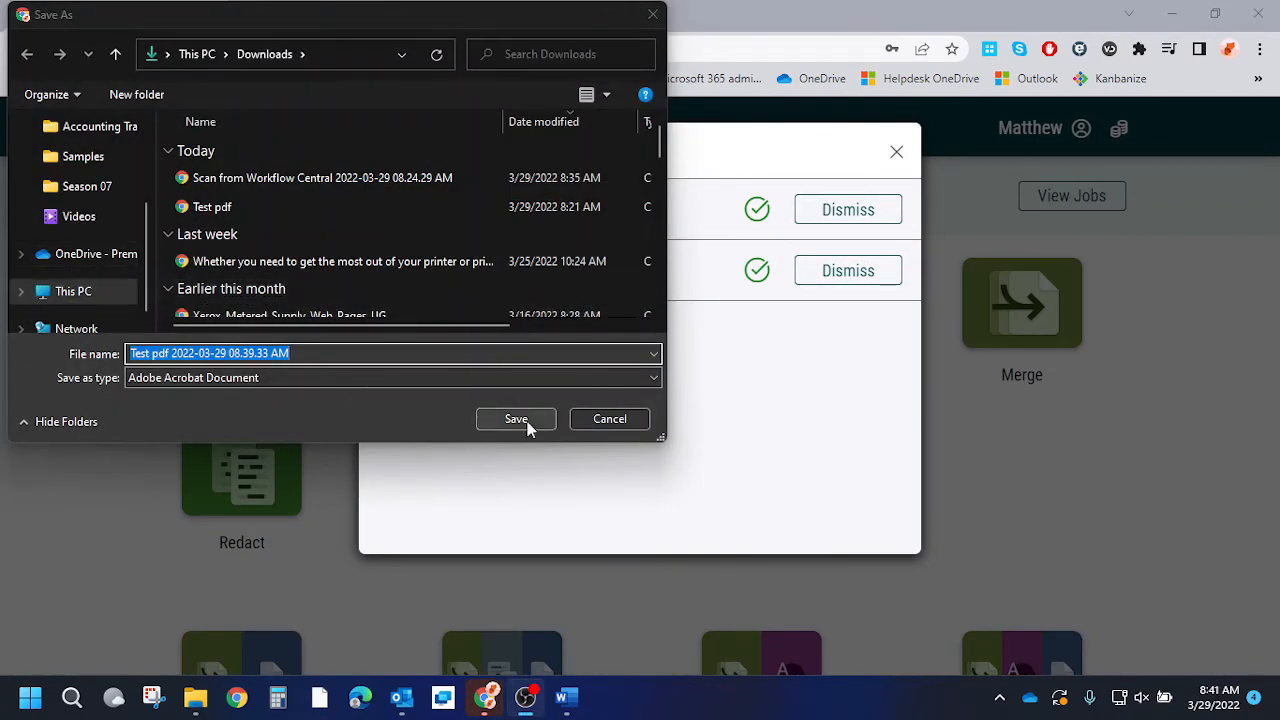
pyautogui.click(511, 424)
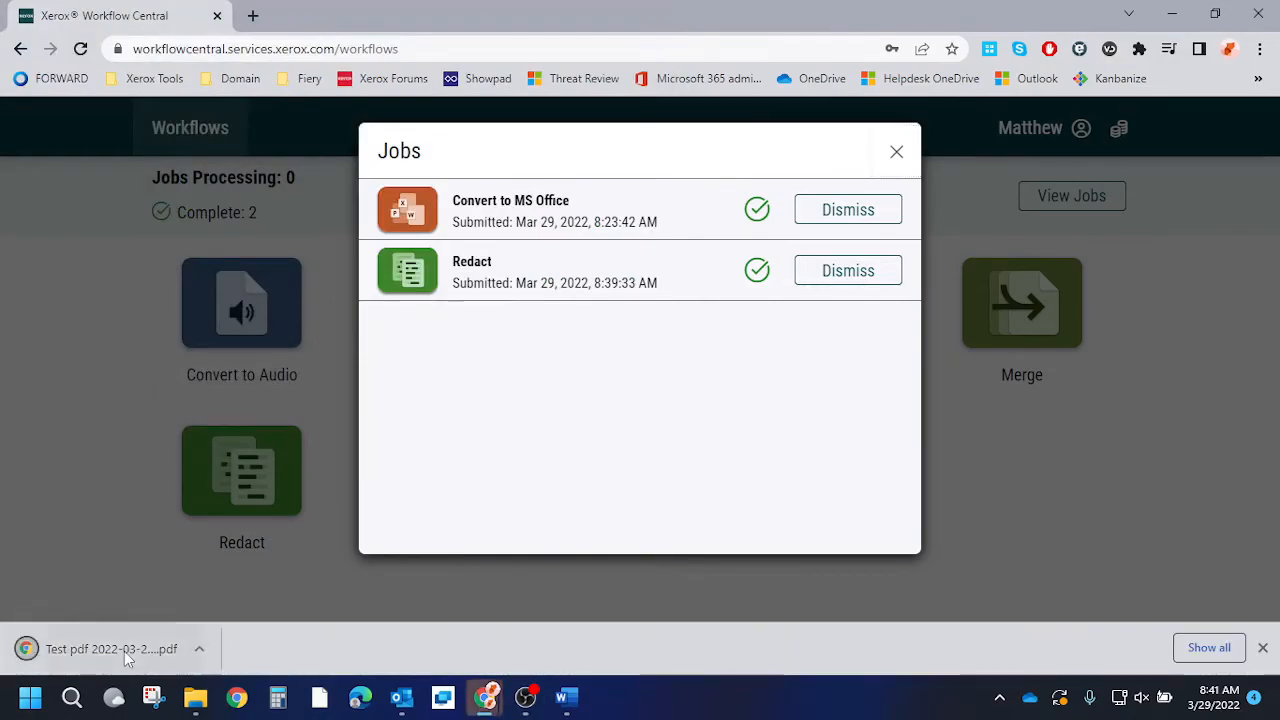
pyautogui.click(125, 651)
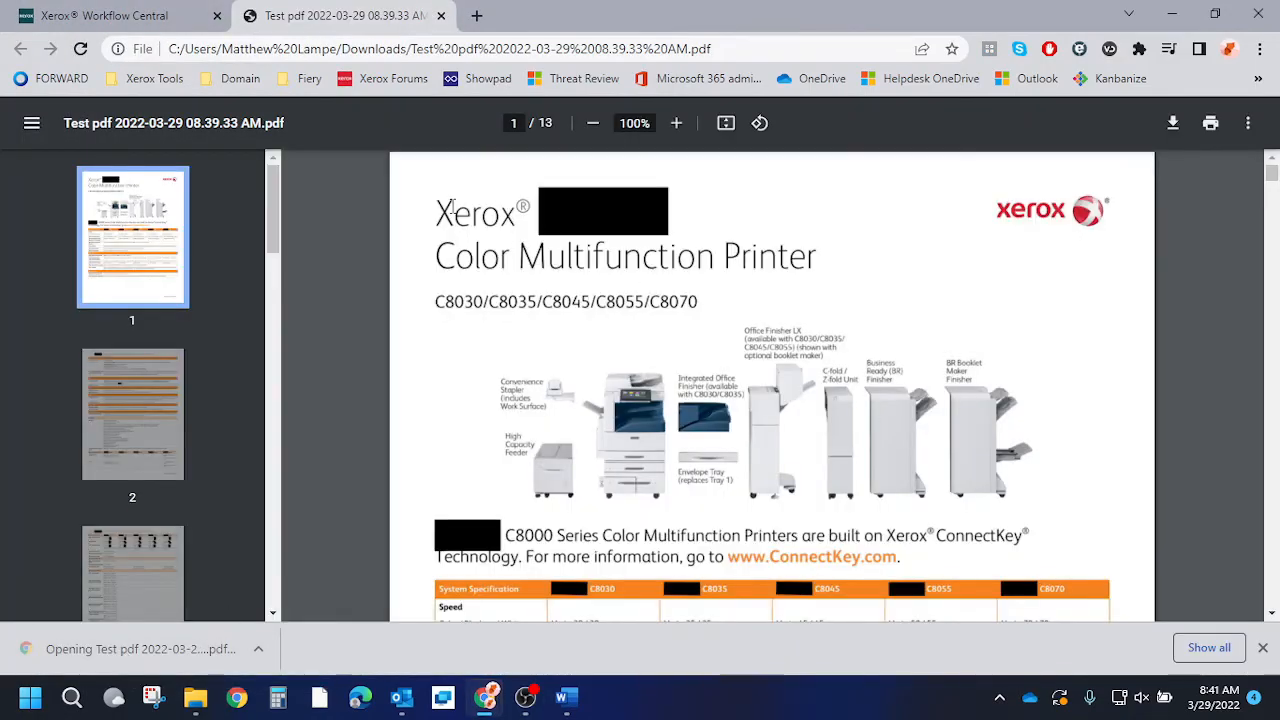
pyautogui.scroll(-5, 708, 260)
pyautogui.scroll(3, 708, 260)
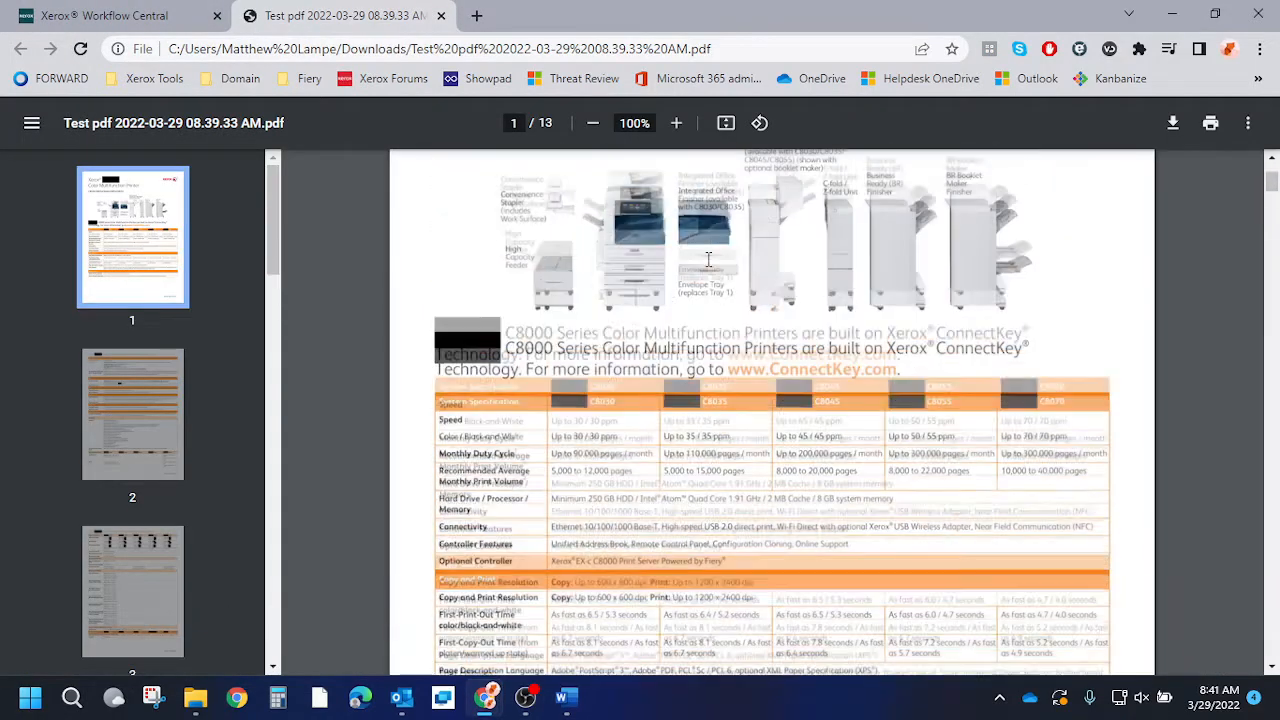
pyautogui.scroll(-8, 708, 260)
pyautogui.scroll(2, 660, 294)
pyautogui.scroll(-15, 788, 382)
pyautogui.scroll(-12, 788, 382)
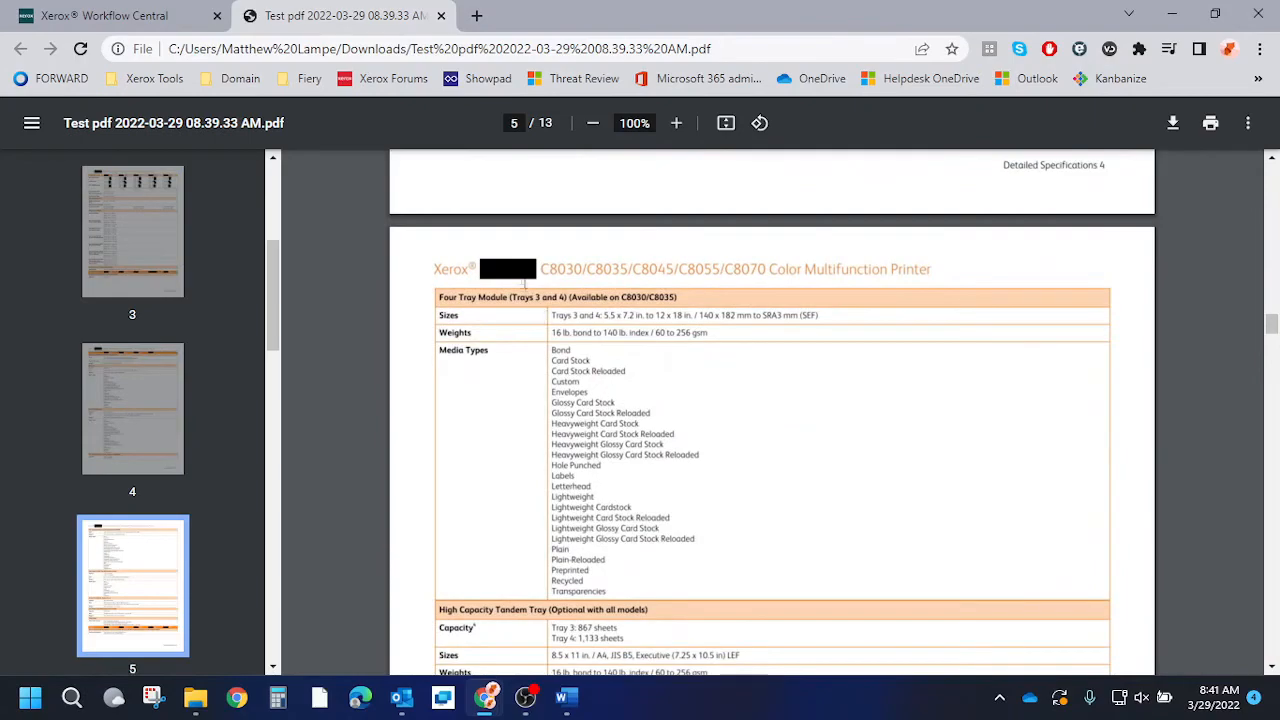
pyautogui.scroll(-15, 920, 535)
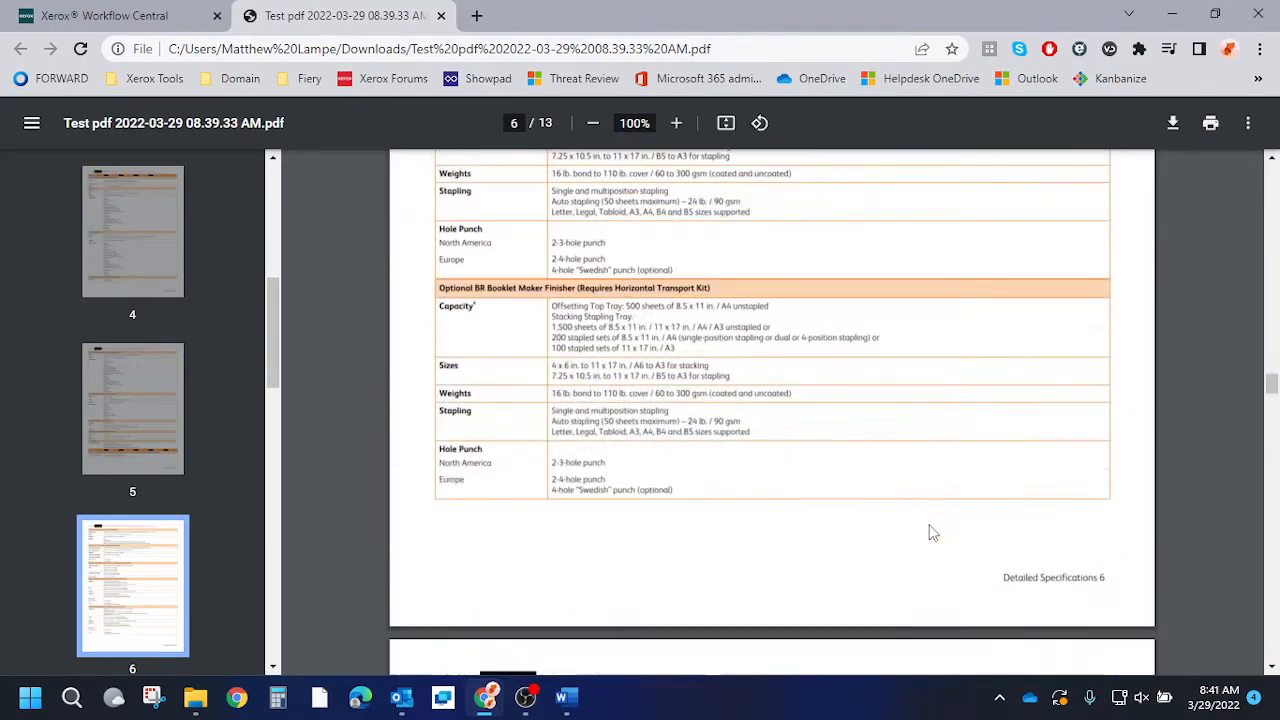
pyautogui.scroll(-20, 930, 535)
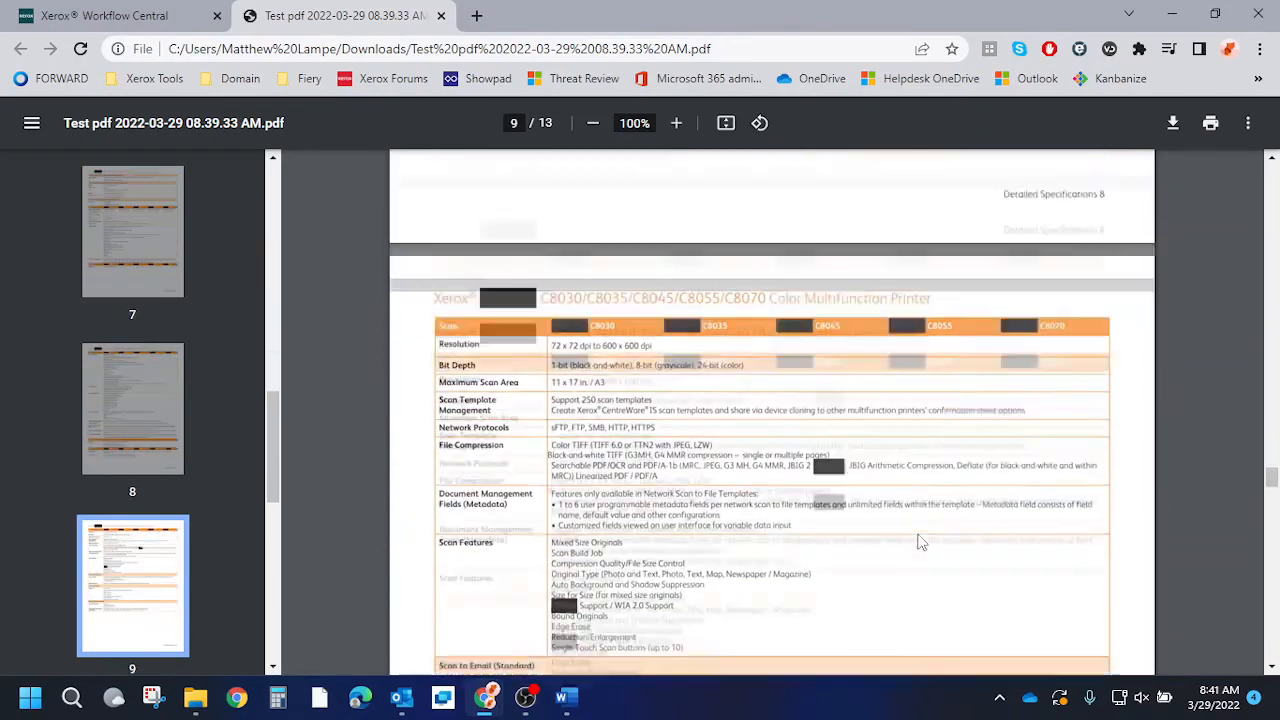